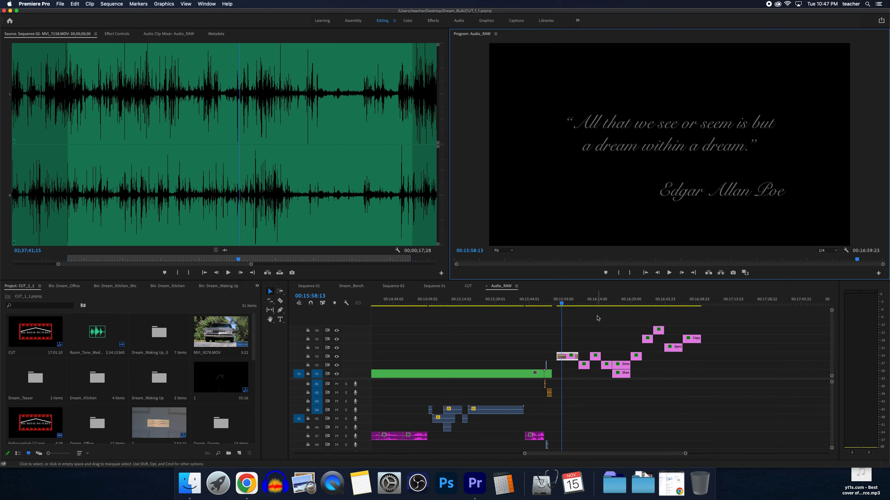
- Add a text title reading "Hello my name is" plus the presenter's name above the Poe quotation near 00:15:58:05, and shift it slightly down-left
{"action": "left_click", "coordinate": [587, 333]}
{"action": "key", "text": "="}
{"action": "left_click", "coordinate": [653, 301]}
{"action": "left_click_drag", "start_coordinate": [653, 301], "coordinate": [593, 303]}
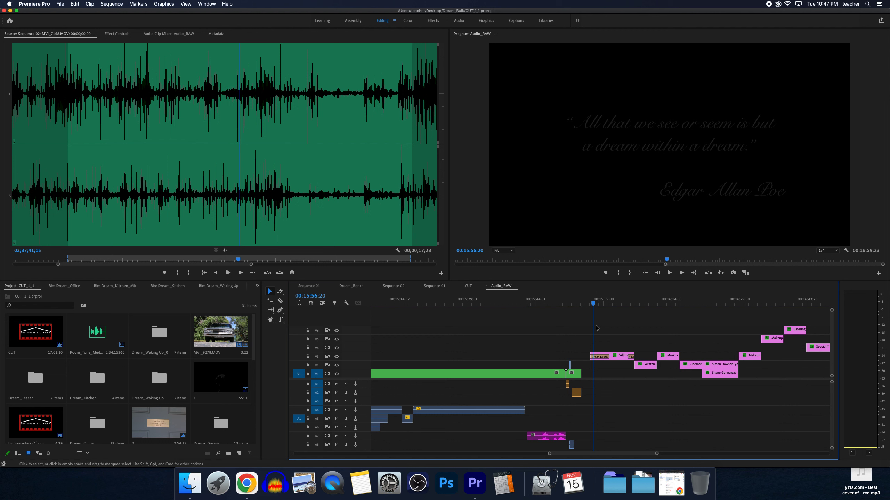
{"action": "key", "text": "t"}
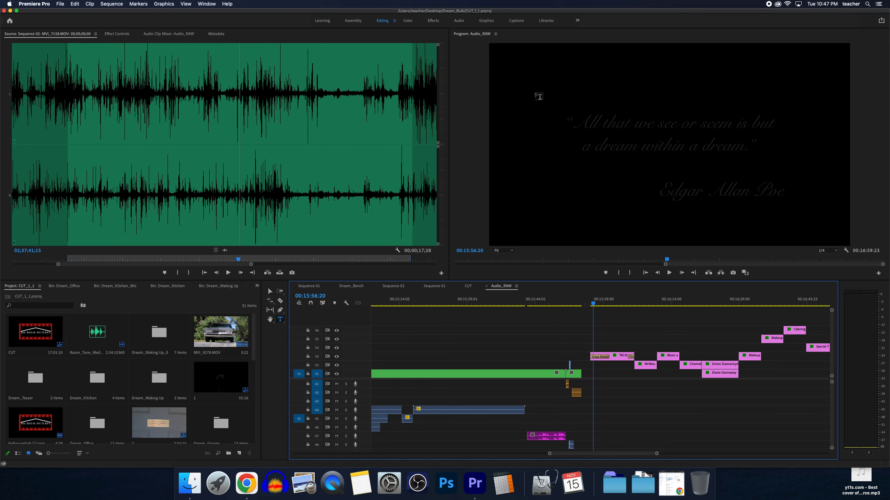
{"action": "left_click_drag", "start_coordinate": [591, 309], "coordinate": [585, 308]}
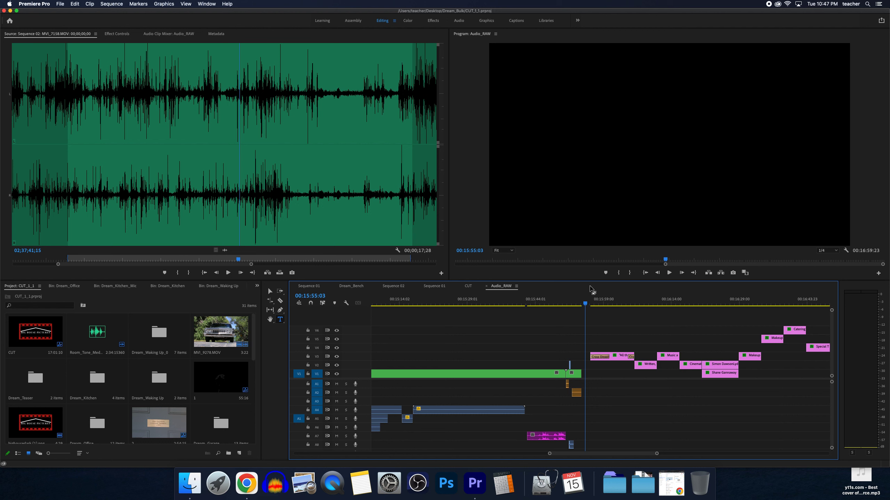
{"action": "left_click", "coordinate": [599, 302]}
{"action": "left_click", "coordinate": [558, 88]}
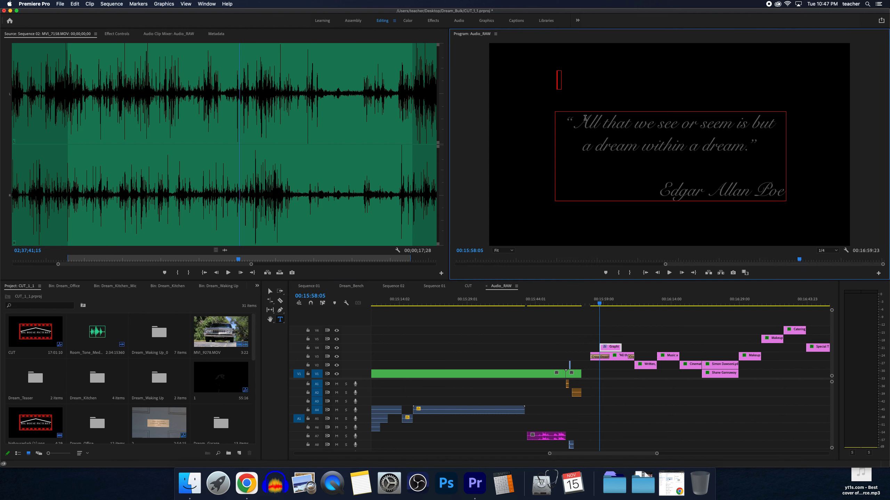
{"action": "type", "text": "Hello my name is"}
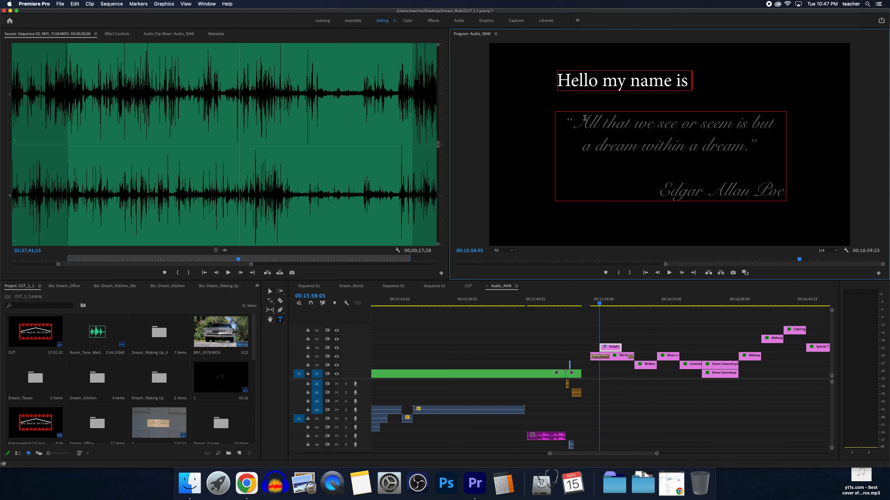
{"action": "type", "text": " Mr. Gannaway"}
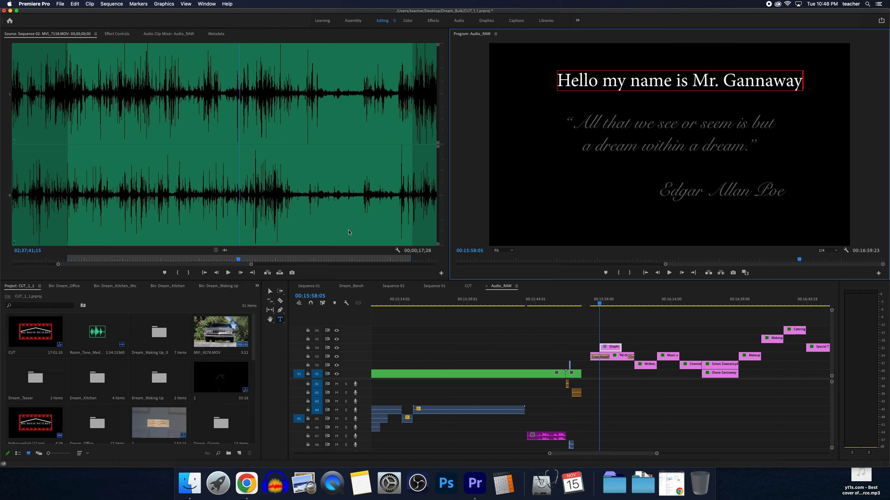
{"action": "left_click", "coordinate": [270, 292]}
{"action": "left_click_drag", "start_coordinate": [634, 85], "coordinate": [595, 93]}
- Delete part of the title's text and undo the deletion, leaving the wording selectable for editing
{"action": "left_click", "coordinate": [281, 320]}
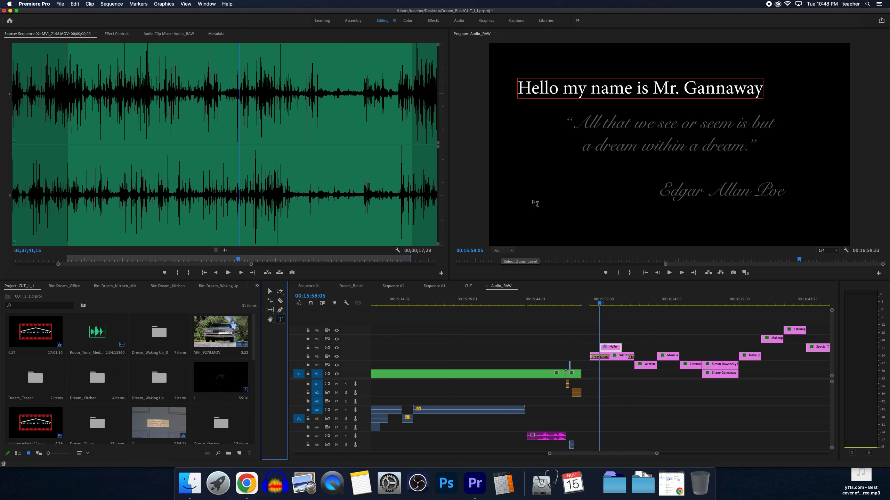
{"action": "left_click_drag", "start_coordinate": [640, 87], "coordinate": [669, 94]}
{"action": "left_click", "coordinate": [618, 87]}
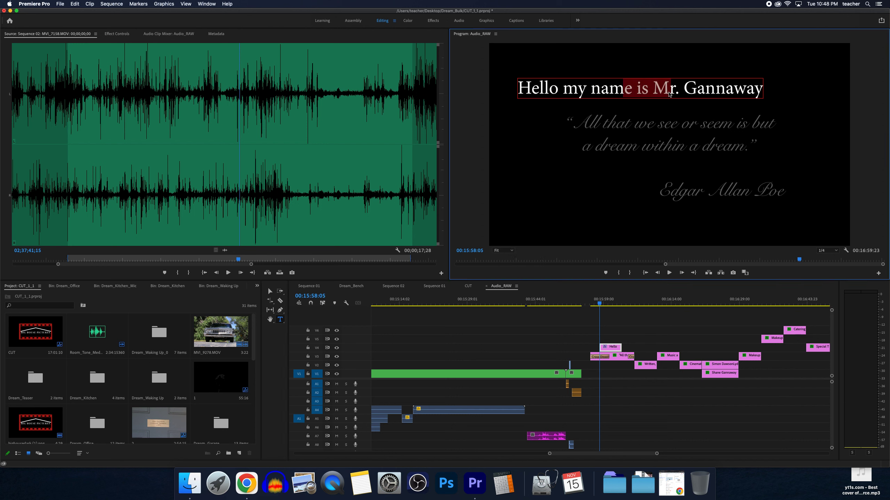
{"action": "key", "text": "BackSpace"}
{"action": "key", "text": "super+z"}
{"action": "left_click", "coordinate": [636, 96]}
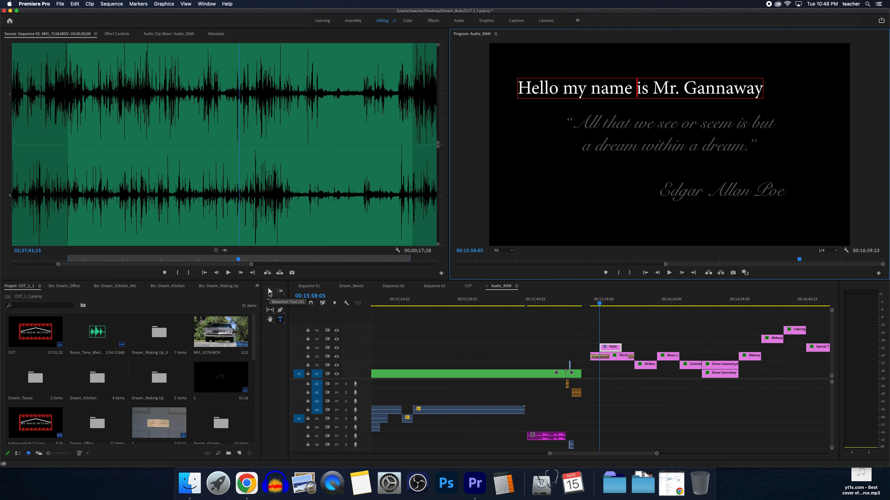
{"action": "left_click_drag", "start_coordinate": [591, 97], "coordinate": [588, 125]}
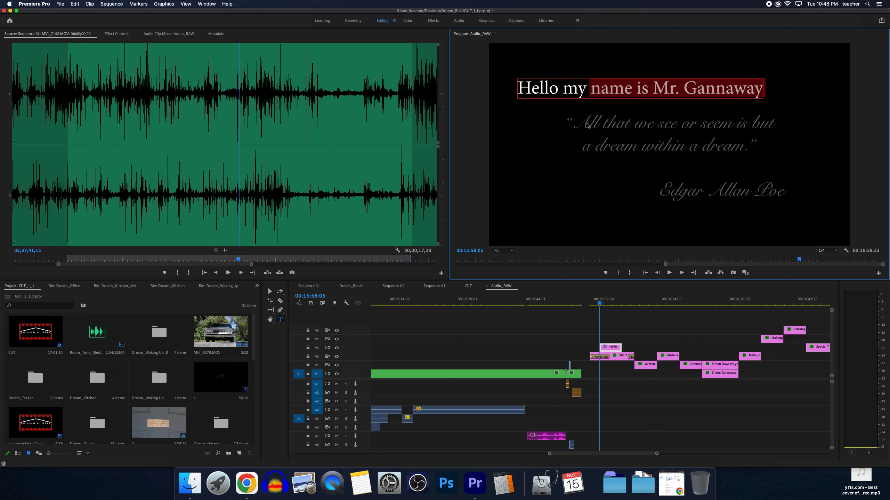
{"action": "left_click", "coordinate": [540, 83]}
- Reposition the title above the quotation and scale it down slightly
{"action": "left_click", "coordinate": [270, 292]}
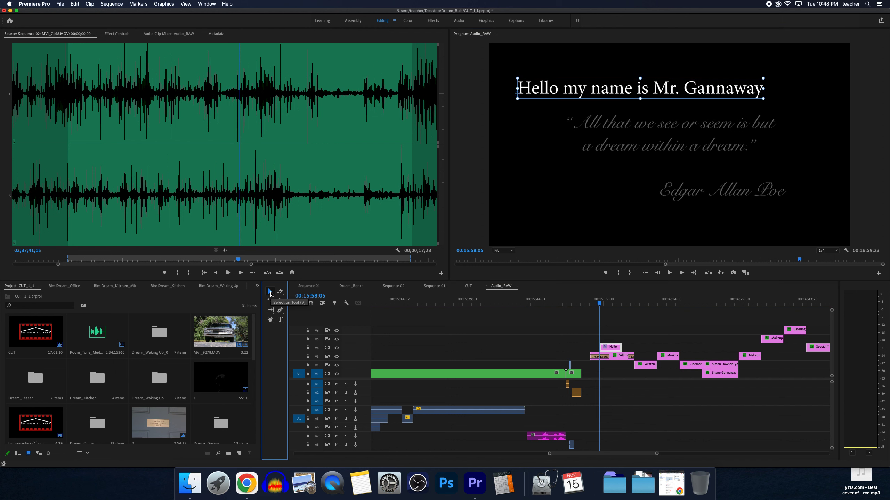
{"action": "left_click_drag", "start_coordinate": [575, 96], "coordinate": [575, 77]}
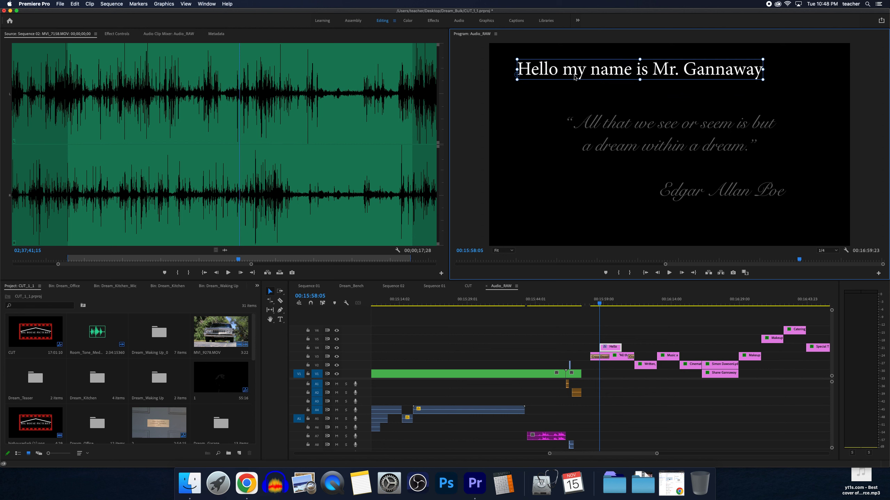
{"action": "left_click_drag", "start_coordinate": [763, 79], "coordinate": [697, 85]}
{"action": "left_click_drag", "start_coordinate": [803, 66], "coordinate": [745, 101]}
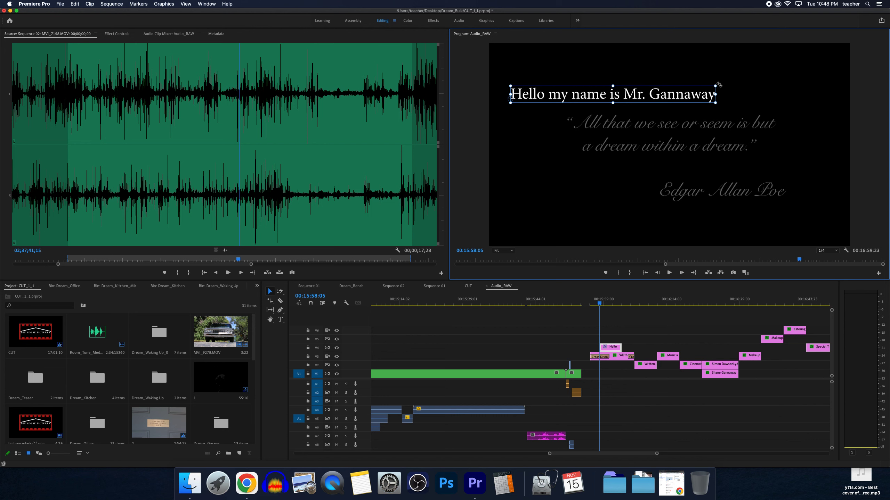
- Rotate the title a few degrees clockwise and undo the rotation
{"action": "left_click_drag", "start_coordinate": [717, 84], "coordinate": [684, 120]}
{"action": "right_click", "coordinate": [665, 112]}
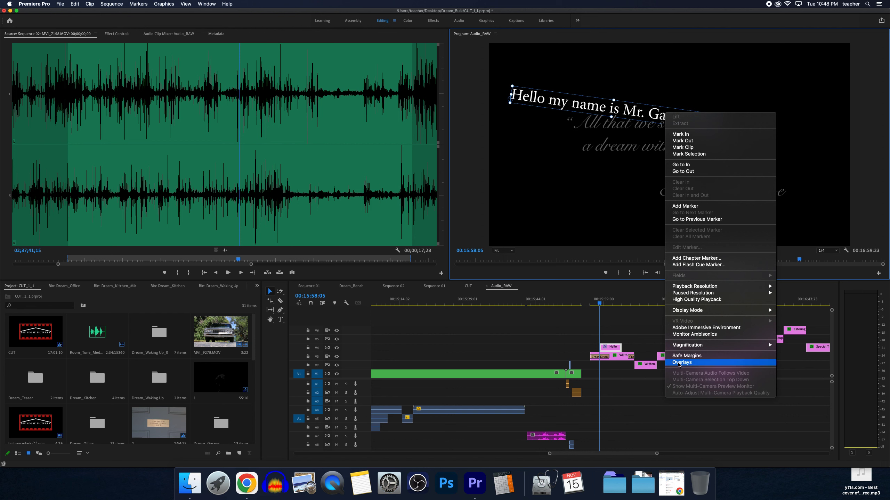
{"action": "key", "text": "Escape"}
{"action": "key", "text": "super+z"}
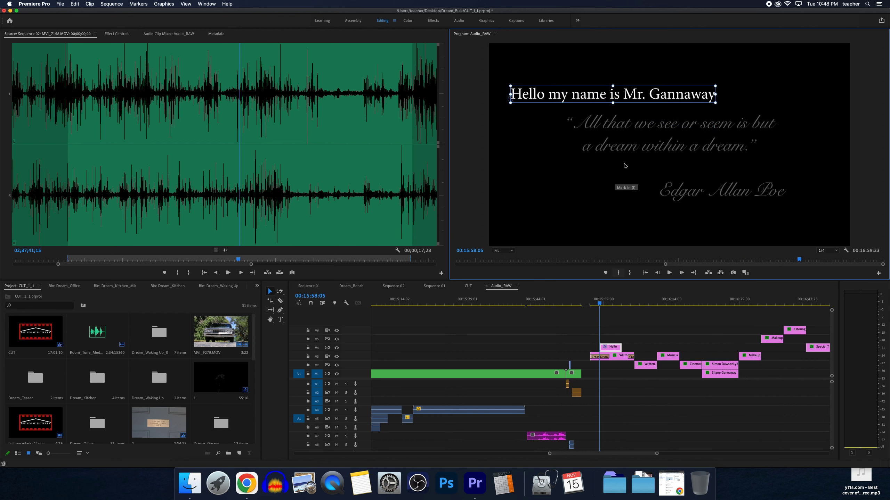
{"action": "left_click", "coordinate": [540, 139]}
{"action": "left_click", "coordinate": [573, 96]}
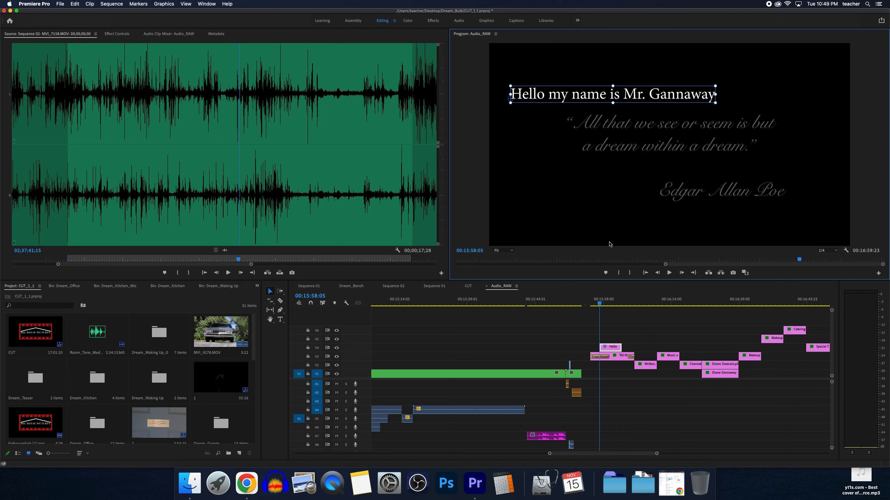
- Apply the default transition to both the start and the end of the new title clip on V4
{"action": "right_click", "coordinate": [602, 348]}
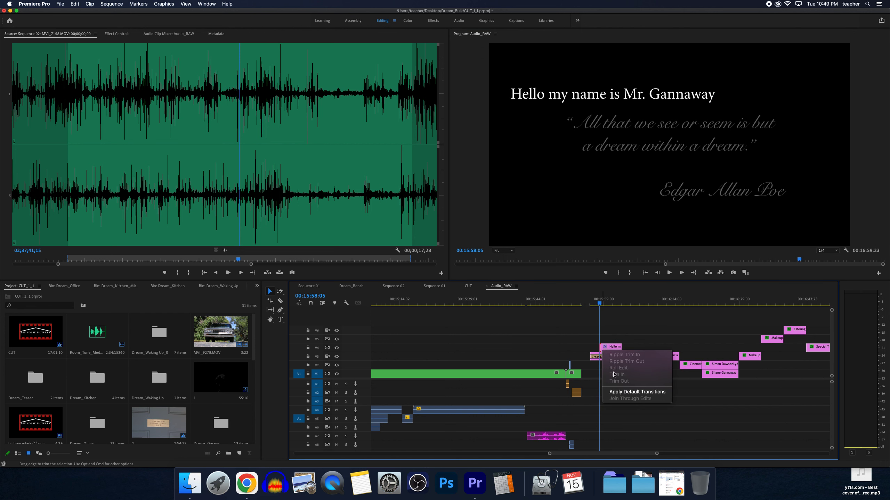
{"action": "left_click", "coordinate": [622, 394]}
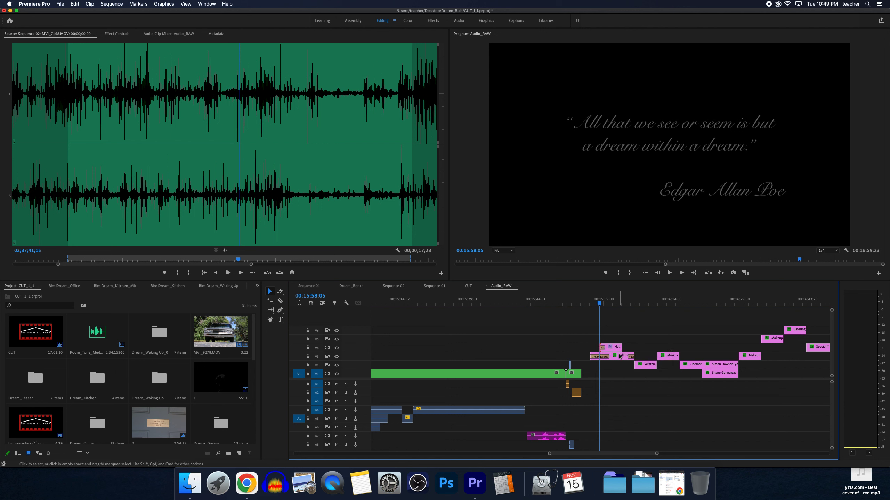
{"action": "right_click", "coordinate": [621, 361]}
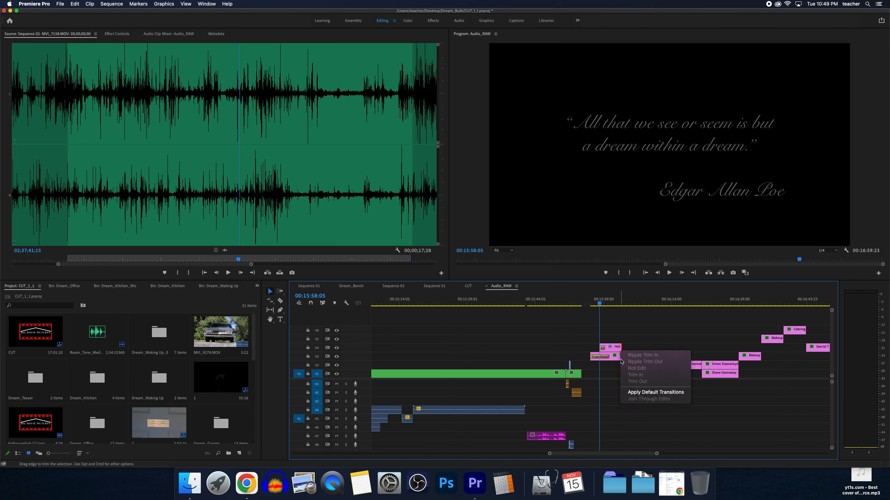
{"action": "left_click", "coordinate": [637, 392]}
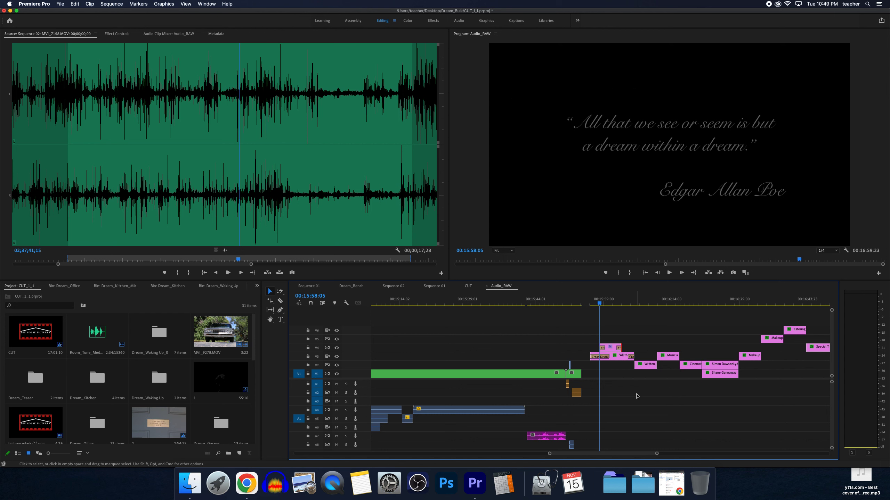
- Hide the V3 track holding the quotation and play back the new title's fades on their own
{"action": "key", "text": "space"}
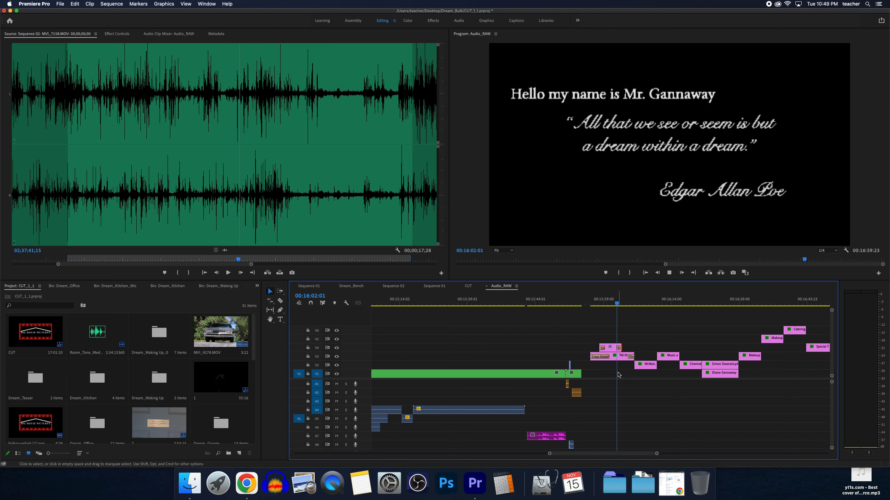
{"action": "left_click", "coordinate": [336, 357]}
{"action": "left_click", "coordinate": [601, 302]}
{"action": "key", "text": "space"}
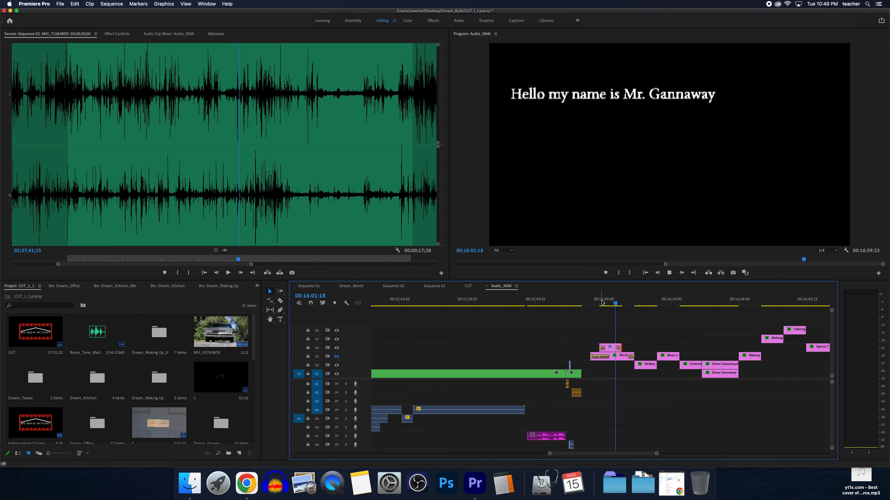
{"action": "left_click", "coordinate": [604, 302]}
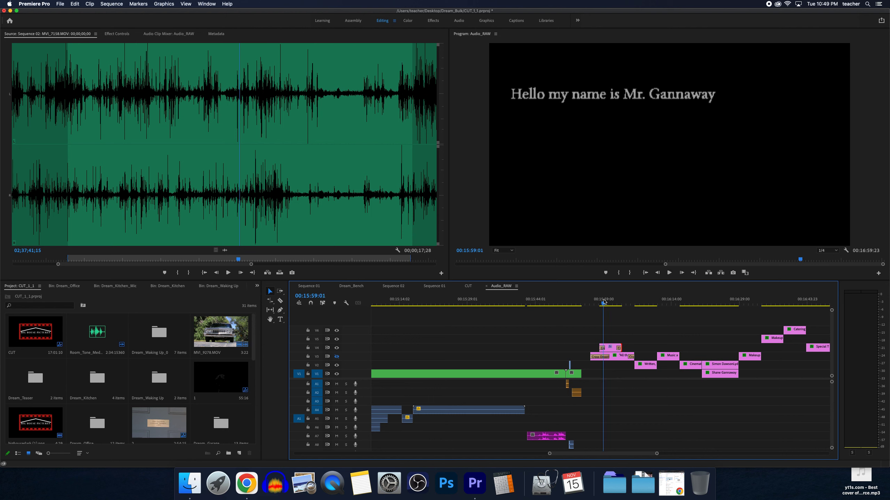
- Lengthen the Cross Dissolve at the start of the title clip to about 3 seconds and preview the slower fade-in
{"action": "key", "text": "="}
{"action": "key", "text": "="}
{"action": "key", "text": "="}
{"action": "left_click_drag", "start_coordinate": [613, 349], "coordinate": [691, 348]}
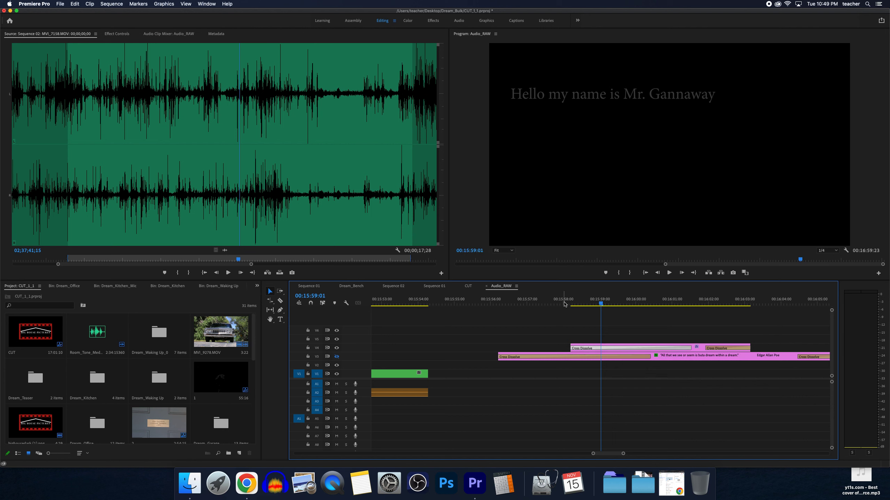
{"action": "left_click", "coordinate": [564, 303]}
{"action": "key", "text": "space"}
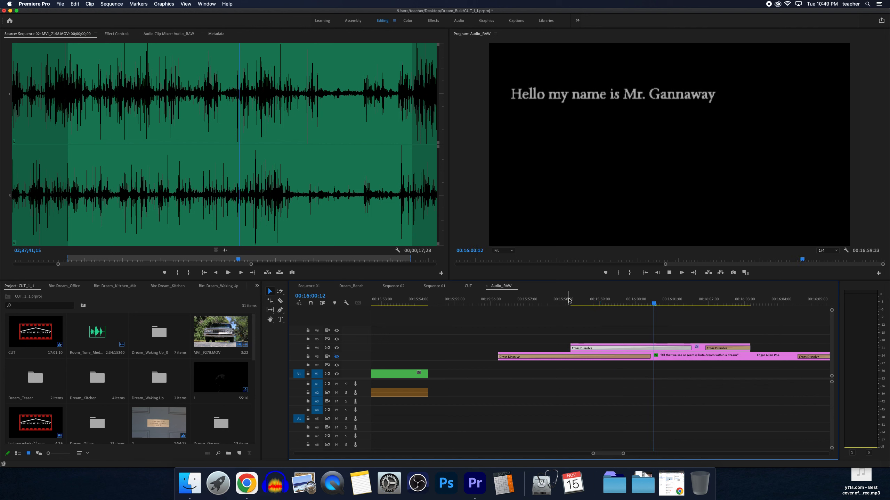
{"action": "key", "text": "space"}
- Trim the end of the title clip back to about 00:16:00:00 and preview the shortened title
{"action": "left_click_drag", "start_coordinate": [749, 347], "coordinate": [636, 347]}
{"action": "left_click", "coordinate": [568, 300]}
{"action": "key", "text": "space"}
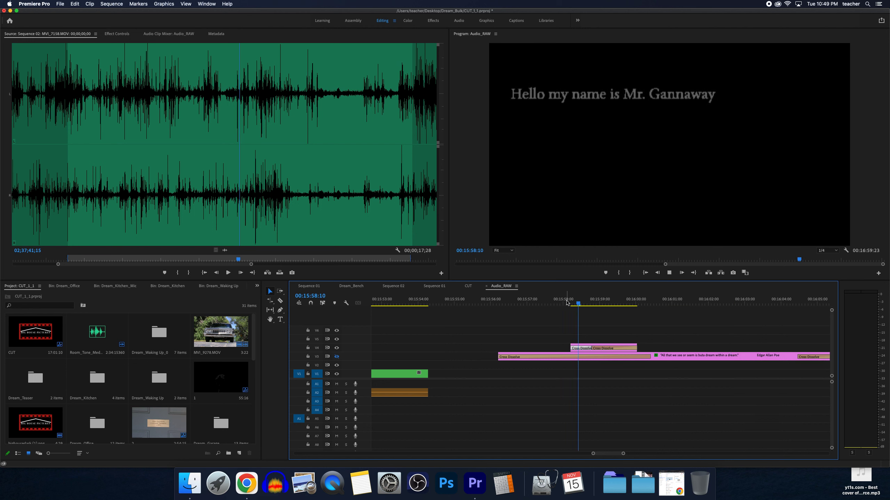
{"action": "key", "text": "space"}
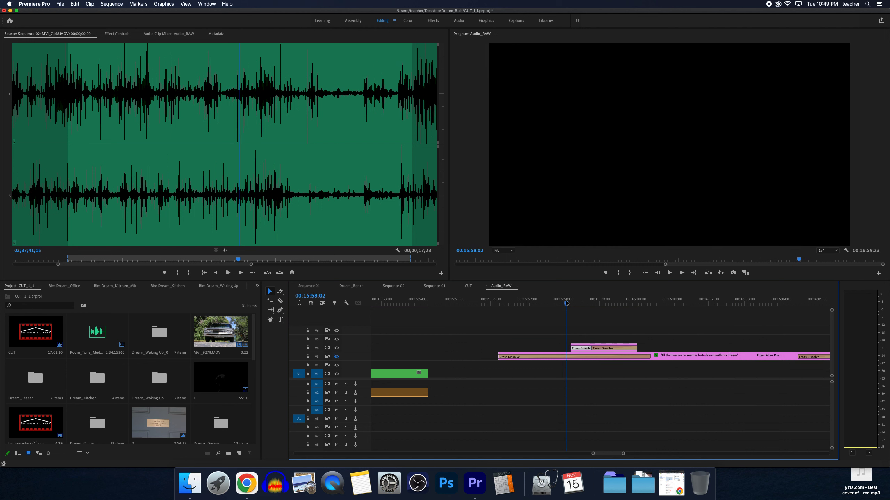
- Extend the end of the title clip to about 00:16:01:16 and play it back
{"action": "left_click_drag", "start_coordinate": [638, 346], "coordinate": [696, 347]}
{"action": "key", "text": "space"}
{"action": "key", "text": "space"}
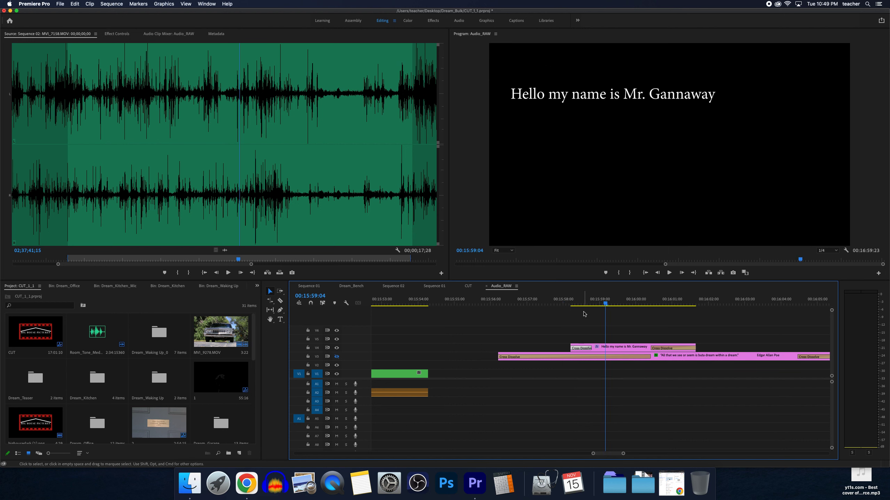
- Delete the new title clip from the V4 track
{"action": "left_click", "coordinate": [651, 349]}
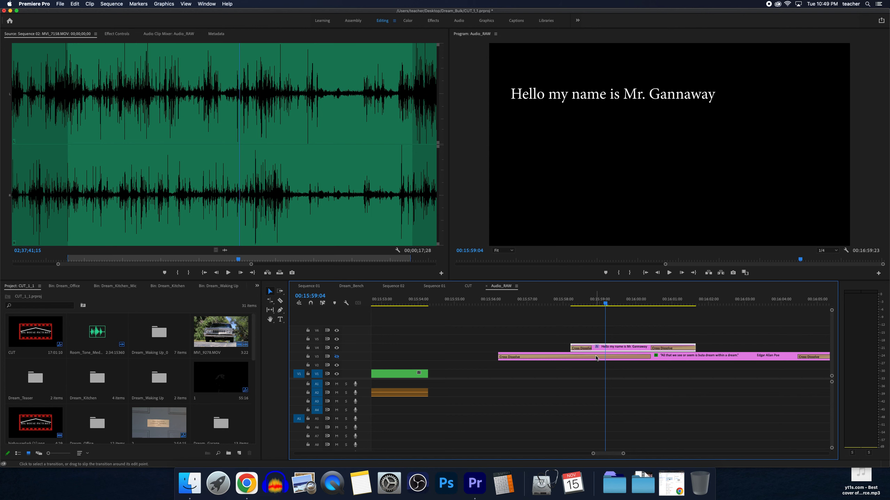
{"action": "key", "text": "Delete"}
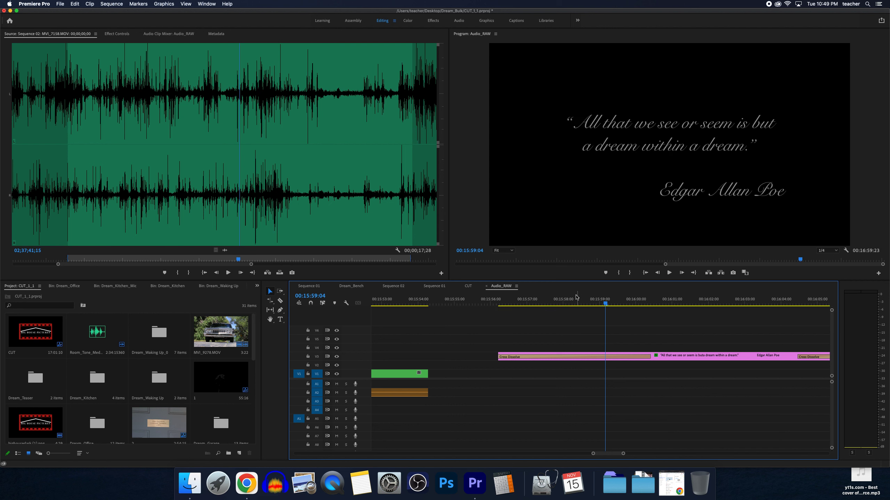
- Play back the quotation clip's opening Cross Dissolve from several points and examine how the text fades in
{"action": "left_click", "coordinate": [571, 299]}
{"action": "left_click", "coordinate": [524, 300]}
{"action": "key", "text": "space"}
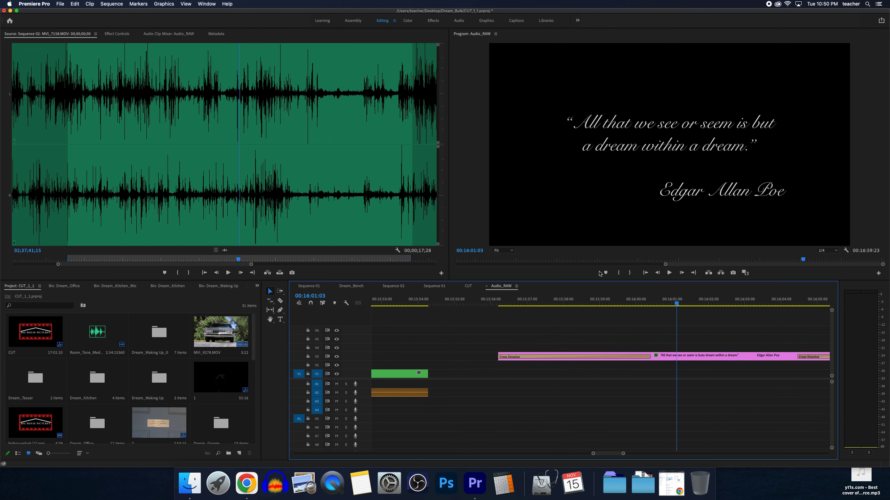
{"action": "left_click", "coordinate": [570, 302]}
{"action": "key", "text": "space"}
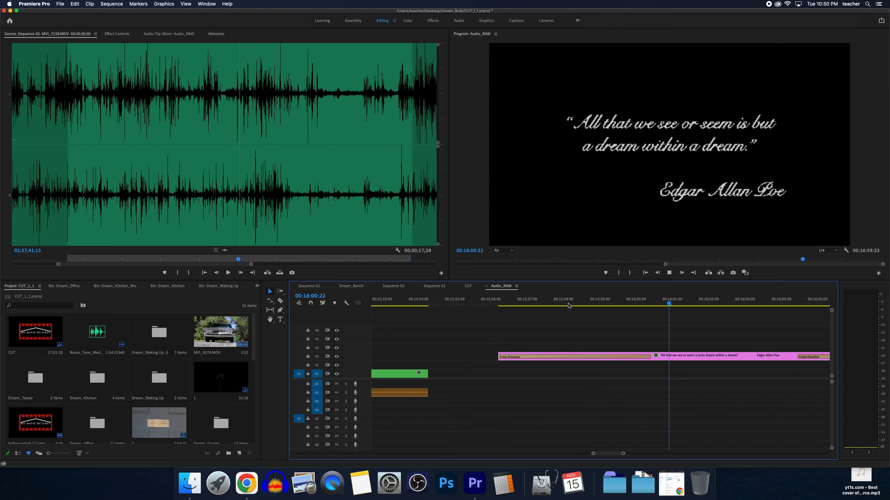
{"action": "left_click", "coordinate": [567, 303]}
{"action": "mouse_move", "coordinate": [579, 308]}
{"action": "left_mouse_down"}
{"action": "mouse_move", "coordinate": [612, 304]}
{"action": "mouse_move", "coordinate": [495, 308]}
{"action": "mouse_move", "coordinate": [595, 306]}
{"action": "left_mouse_up"}
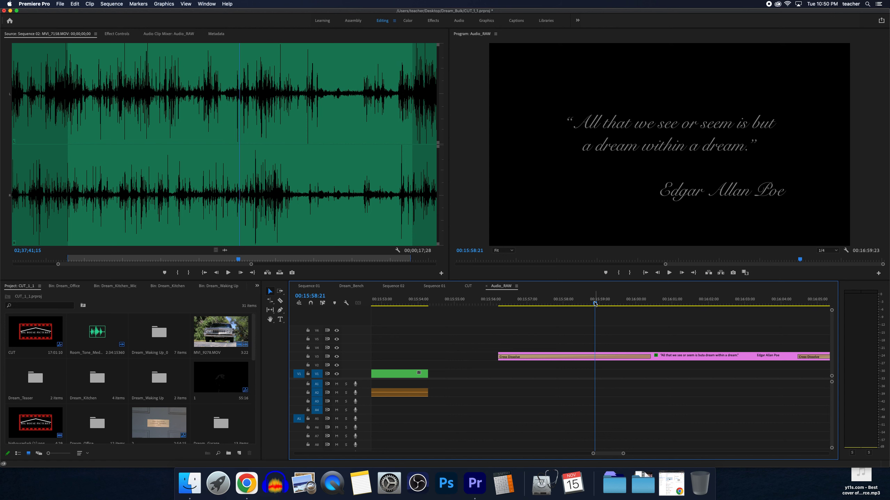
- Open the sequence's Export Settings, scrub the preview to 00:16:40:00, cancel the export and scrub the timeline to 00:16:00:01
{"action": "key", "text": "super+m"}
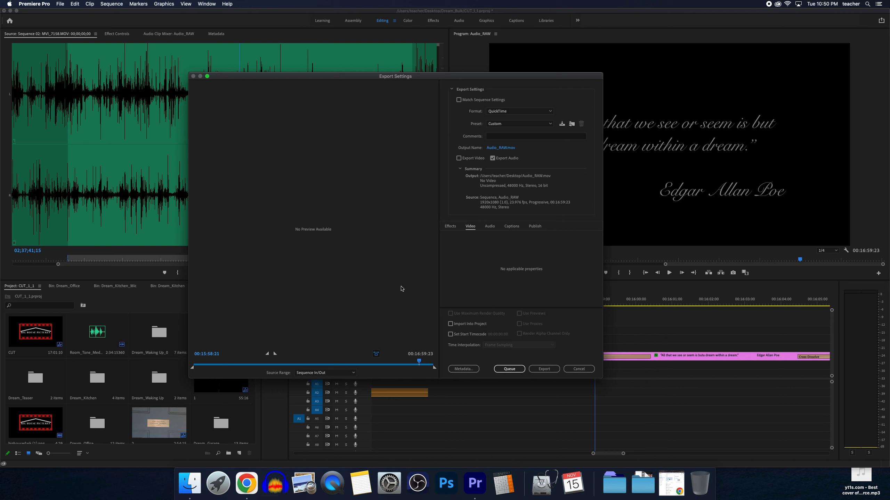
{"action": "left_click_drag", "start_coordinate": [418, 359], "coordinate": [428, 362]}
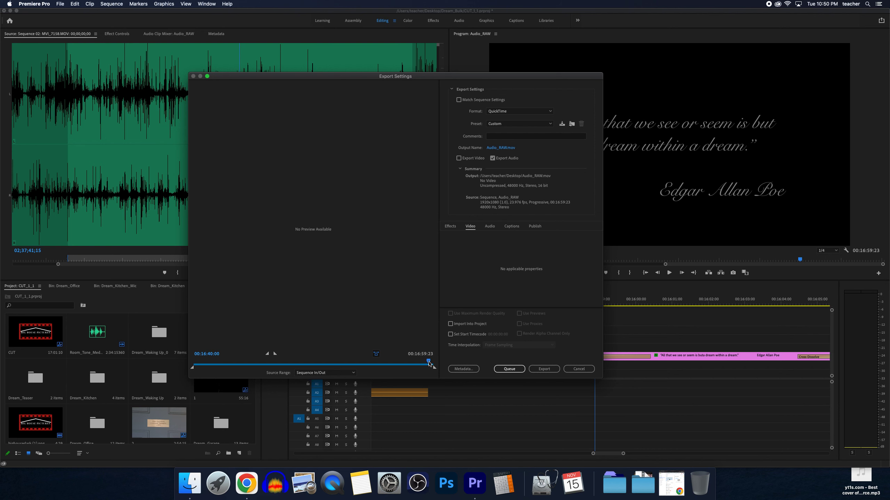
{"action": "left_click", "coordinate": [569, 373]}
{"action": "left_click_drag", "start_coordinate": [603, 304], "coordinate": [638, 302]}
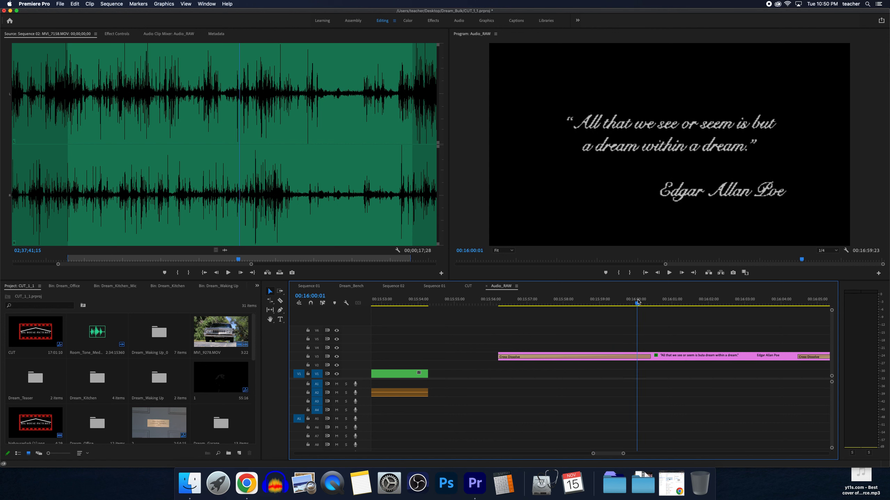
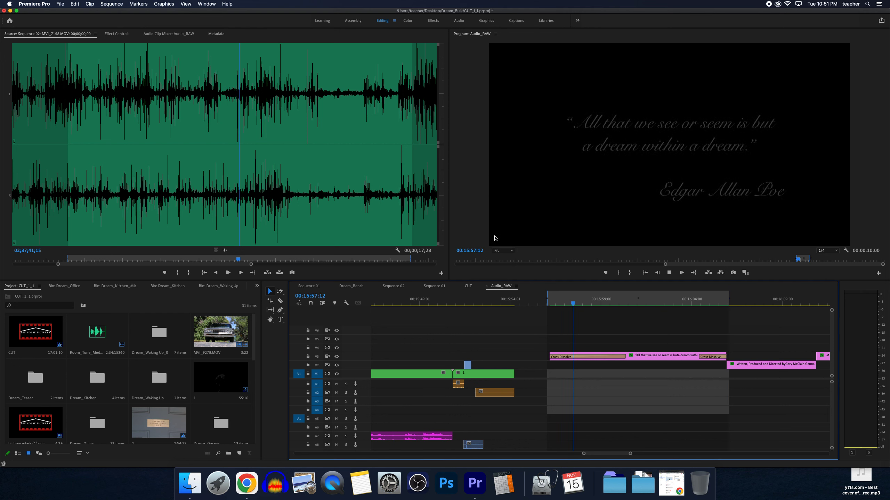
- Play back the quotation clip from its opening fade, and play on from the start of the director credit title
{"action": "left_click", "coordinate": [554, 303]}
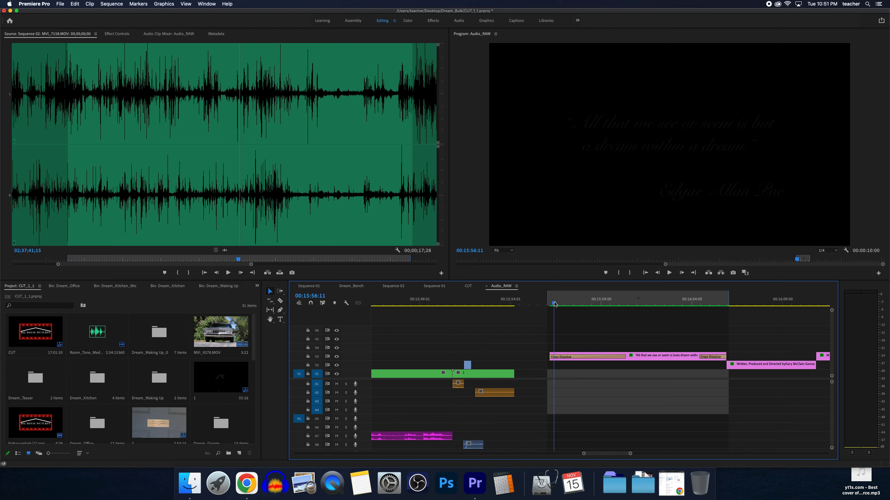
{"action": "key", "text": "space"}
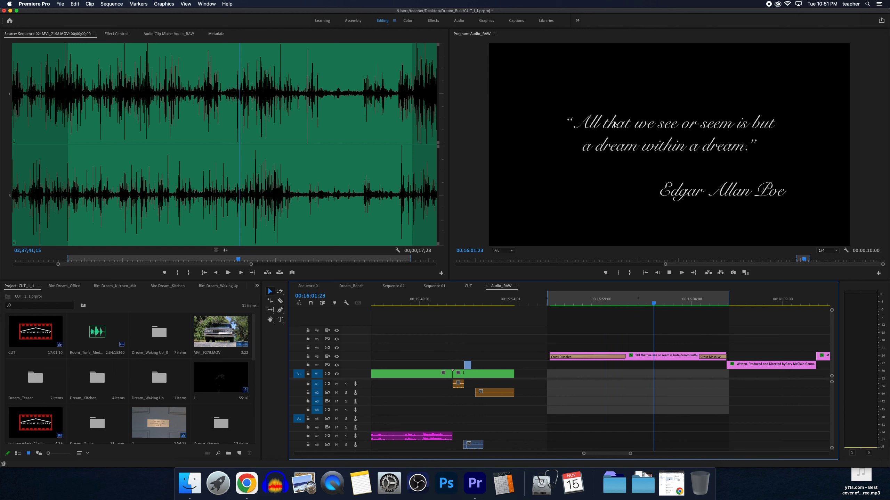
{"action": "left_click", "coordinate": [737, 303]}
{"action": "key", "text": "space"}
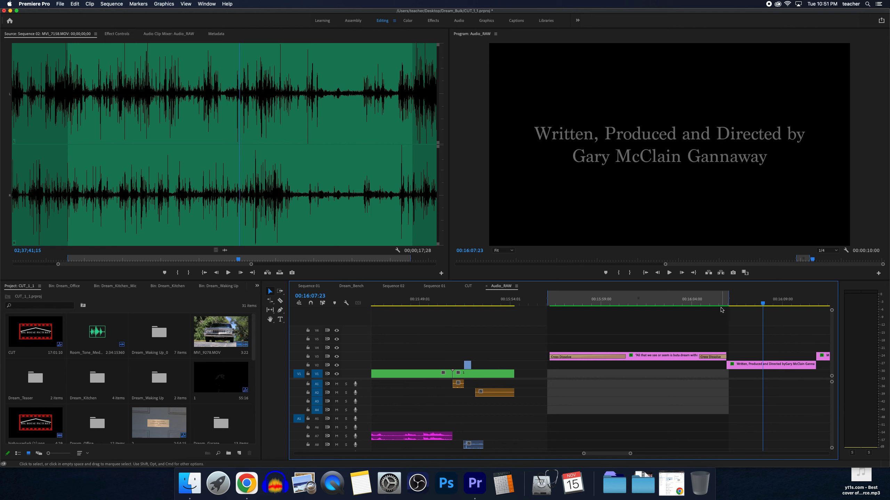
- Clear the sequence's Out and In points and scrub through the quotation clip to 00:15:59:15
{"action": "key", "text": "alt+o"}
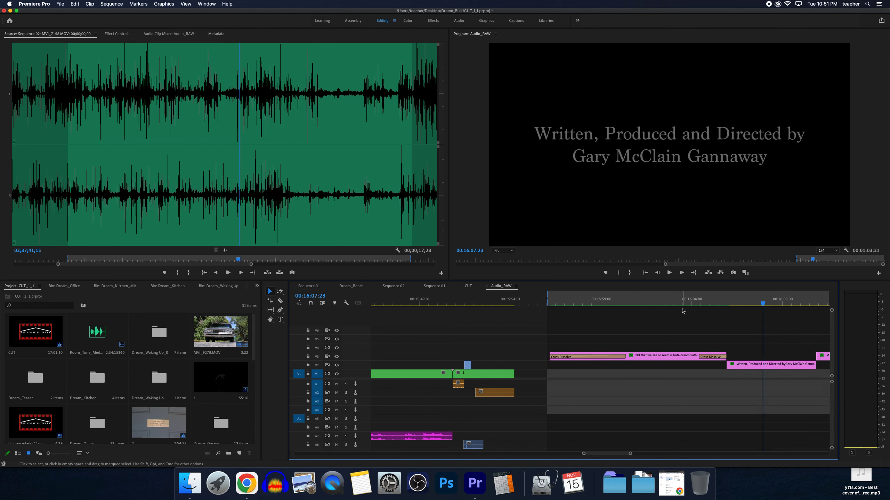
{"action": "right_click", "coordinate": [618, 302]}
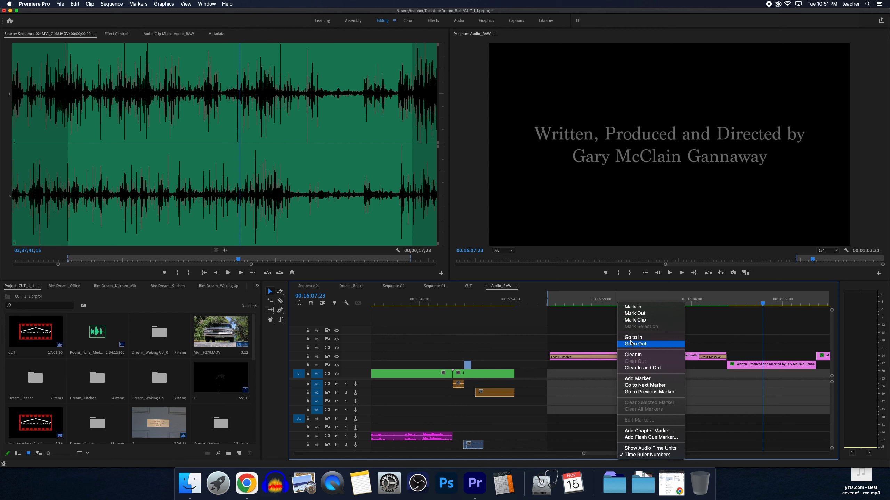
{"action": "left_click", "coordinate": [635, 368]}
{"action": "left_click_drag", "start_coordinate": [581, 302], "coordinate": [619, 311]}
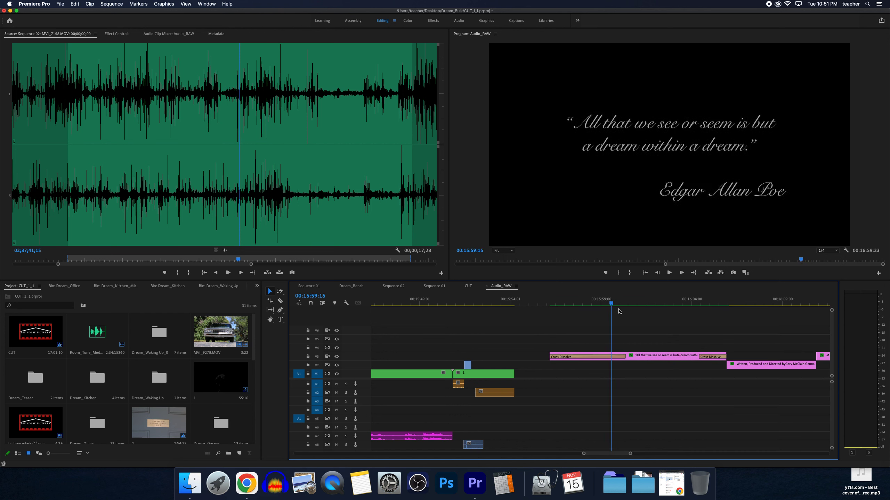
- Try shortening the quotation clip's opening Cross Dissolve to 00:00:02:19, play it back, and undo the change
{"action": "left_click_drag", "start_coordinate": [625, 357], "coordinate": [599, 359]}
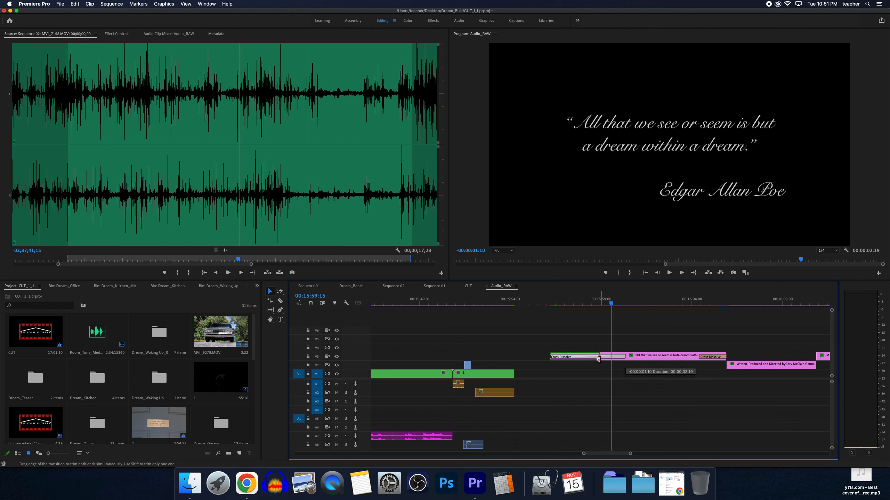
{"action": "left_click", "coordinate": [579, 303]}
{"action": "key", "text": "space"}
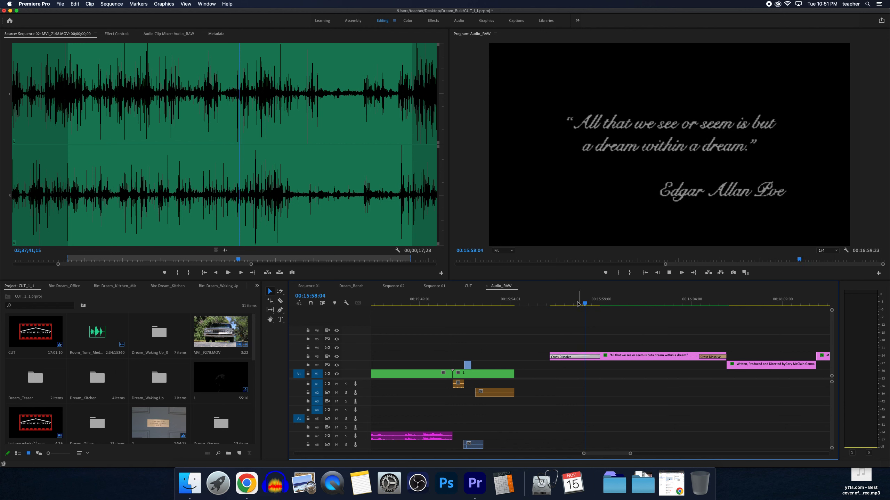
{"action": "key", "text": "space"}
{"action": "key", "text": "cmd+z"}
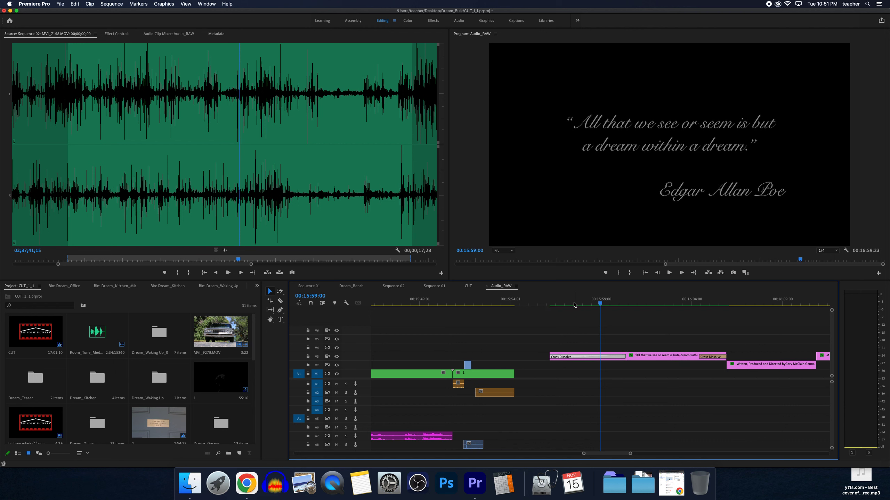
- Mark an In point at 00:15:56:03 and an Out point at 00:16:06:02 around the quotation clip
{"action": "left_click", "coordinate": [571, 303]}
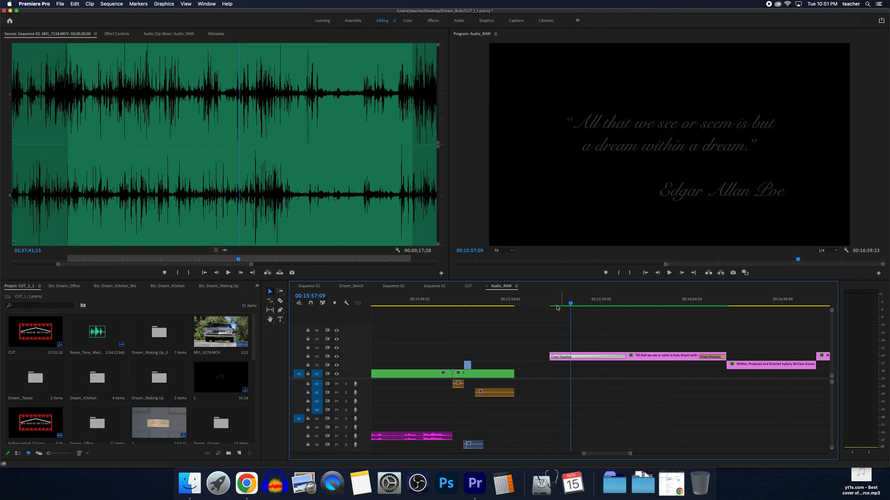
{"action": "key", "text": "Up"}
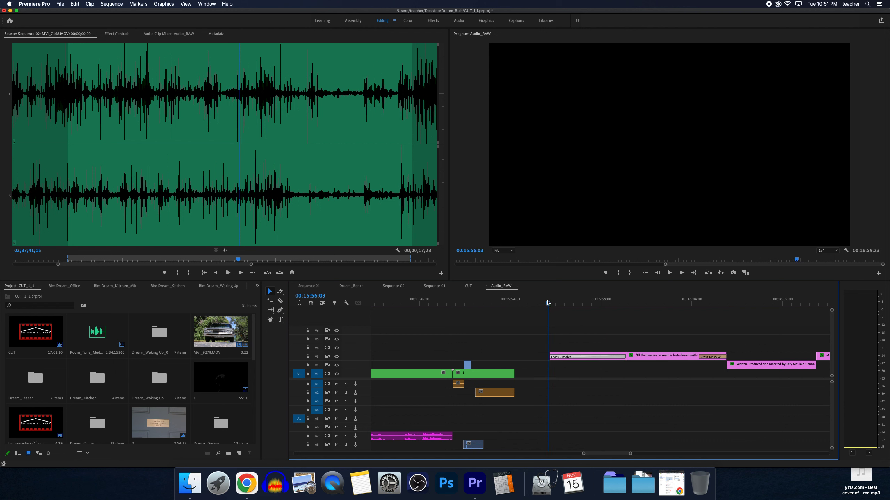
{"action": "key", "text": "i"}
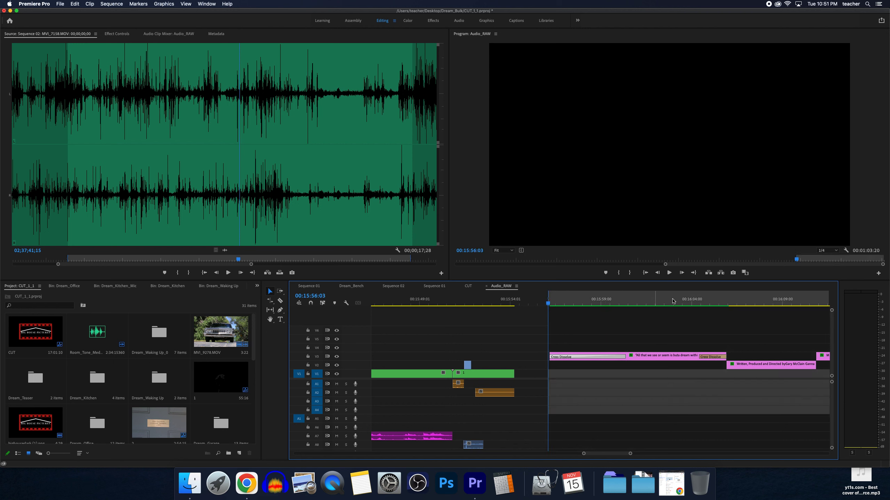
{"action": "left_click_drag", "start_coordinate": [722, 302], "coordinate": [665, 302]}
{"action": "key", "text": "o"}
{"action": "right_click", "coordinate": [663, 303]}
{"action": "left_click", "coordinate": [519, 299]}
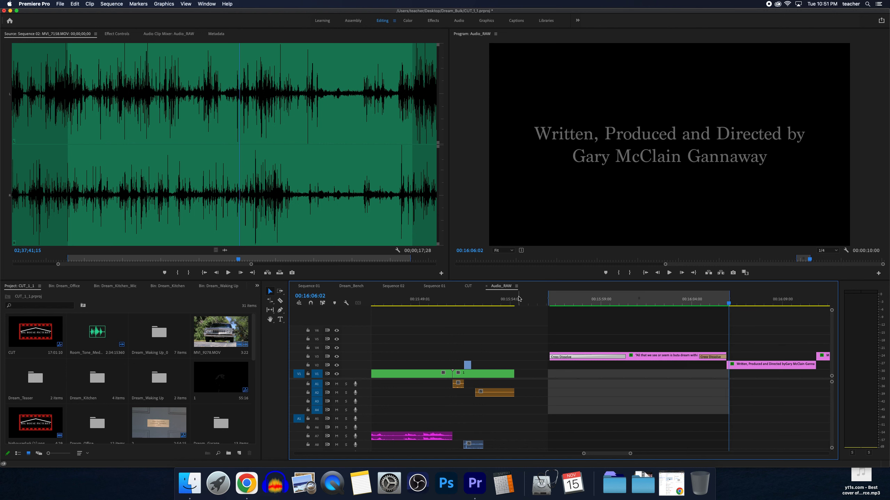
- Look over the sequence's render commands without rendering, and clear the In and Out points around the quotation clip
{"action": "left_click", "coordinate": [112, 4]}
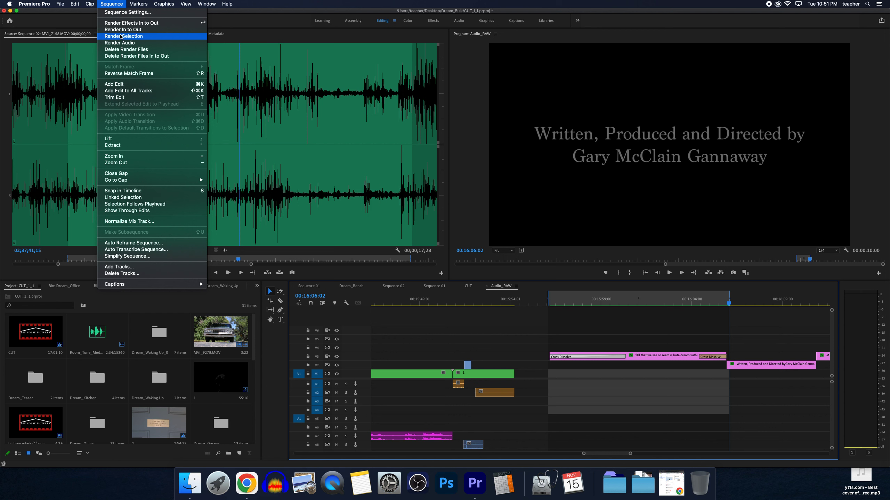
{"action": "left_click", "coordinate": [570, 314]}
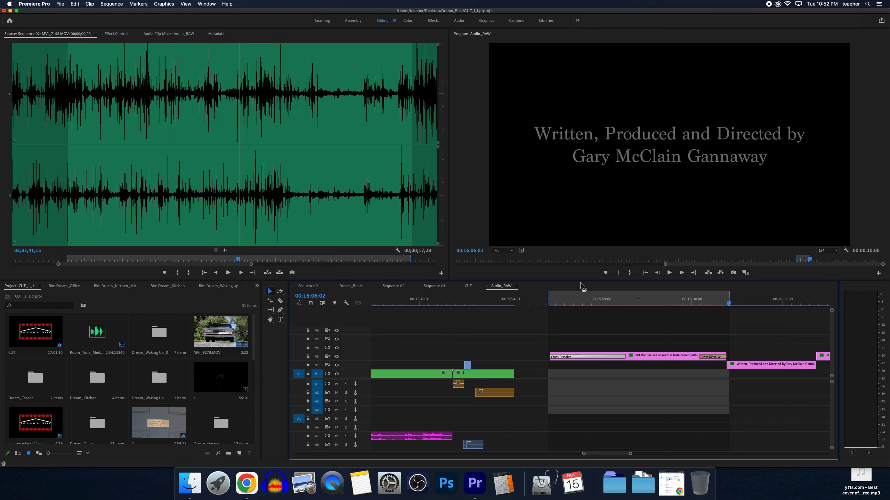
{"action": "right_click", "coordinate": [577, 294]}
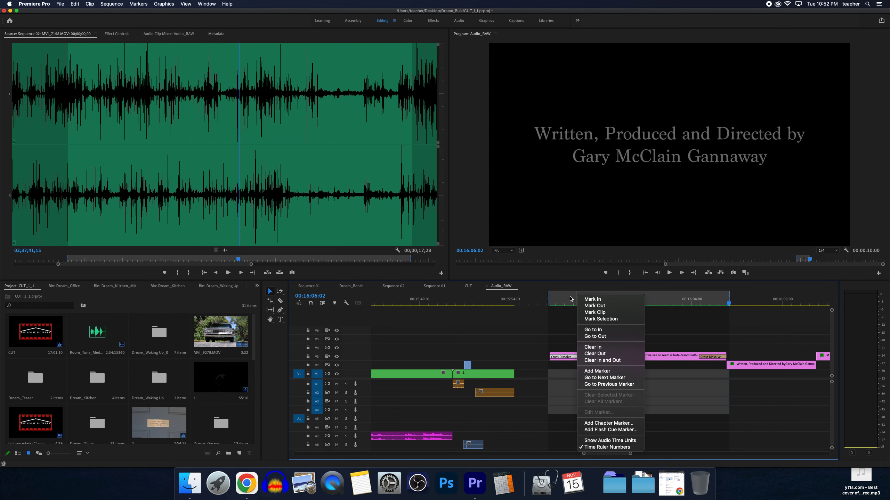
{"action": "left_click", "coordinate": [602, 360]}
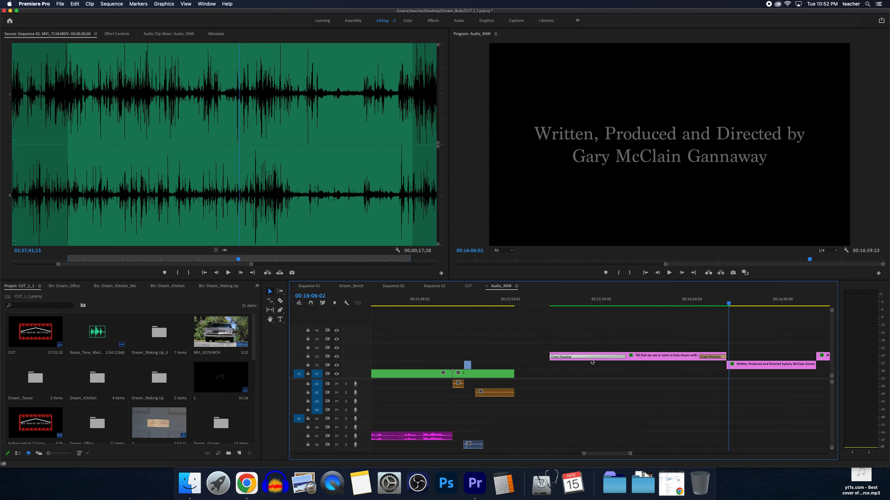
- Scrub through the quotation clip's opening Cross Dissolve and examine how the text gradually fades in
{"action": "left_click", "coordinate": [591, 303]}
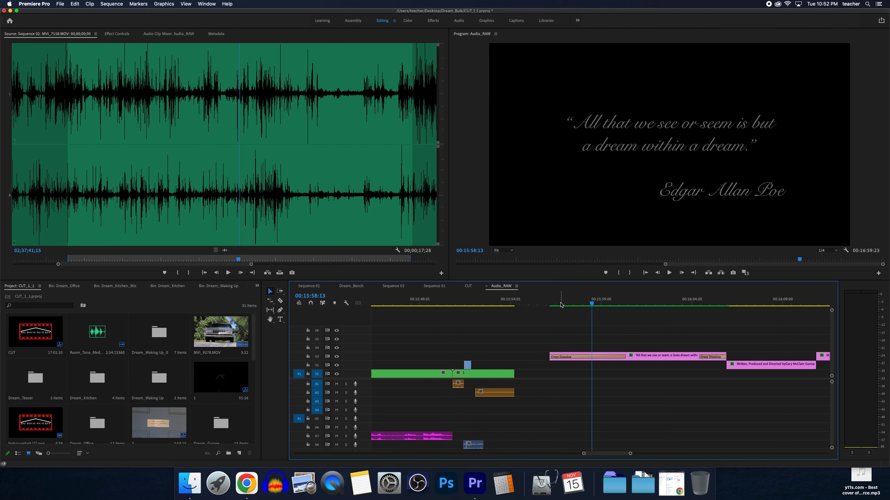
{"action": "left_click_drag", "start_coordinate": [559, 305], "coordinate": [585, 302]}
{"action": "key", "text": "minus"}
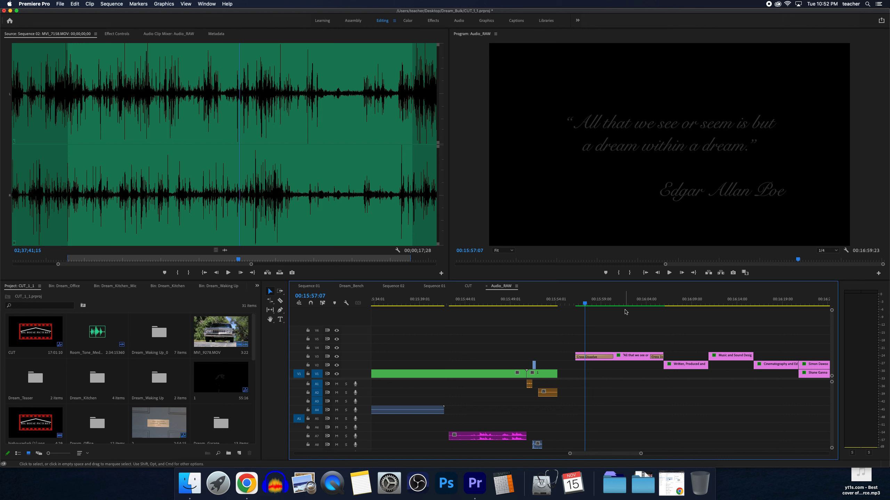
{"action": "left_click_drag", "start_coordinate": [610, 304], "coordinate": [591, 318]}
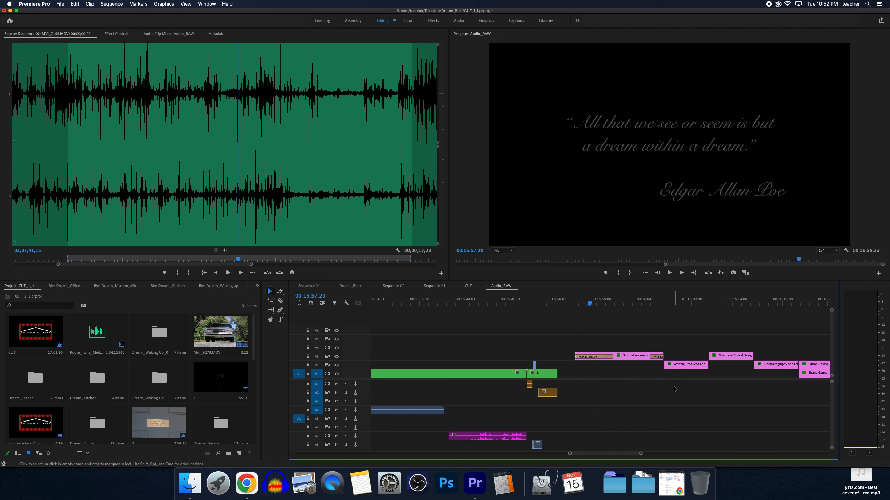
{"action": "left_click", "coordinate": [616, 298]}
{"action": "key", "text": "Left"}
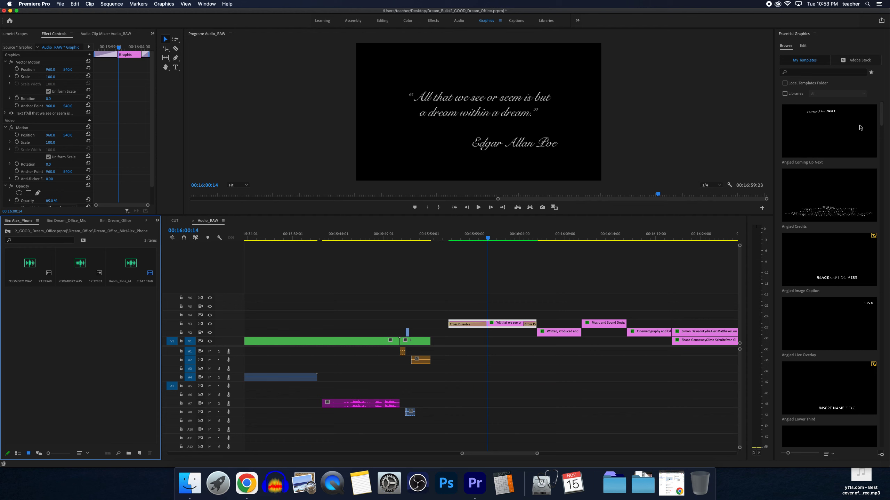
- Add the Angled Image Caption template on V6 above the quotation clip and hide the V3 track
{"action": "left_click", "coordinate": [861, 154]}
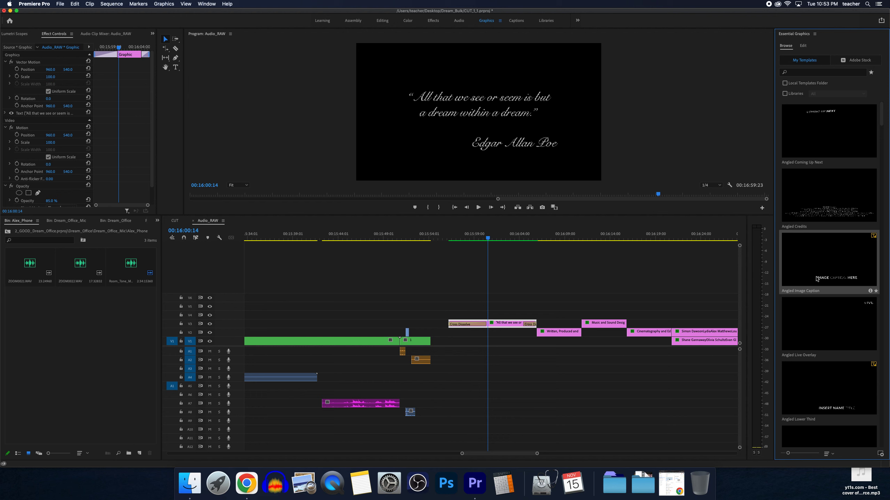
{"action": "left_click_drag", "start_coordinate": [831, 265], "coordinate": [471, 300]}
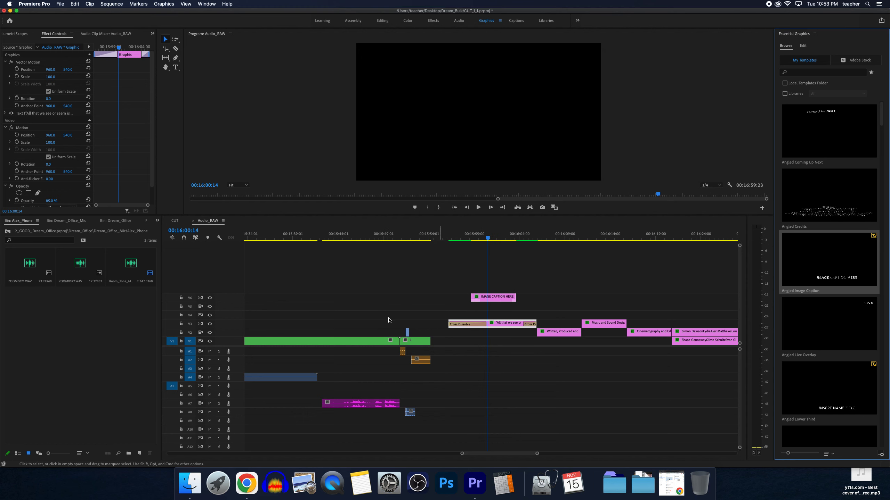
{"action": "left_click", "coordinate": [209, 333]}
{"action": "left_click", "coordinate": [210, 332]}
{"action": "left_click", "coordinate": [209, 324]}
- Play back the image caption template on V6 from several points to preview its animation
{"action": "left_click", "coordinate": [476, 239]}
{"action": "key", "text": "space"}
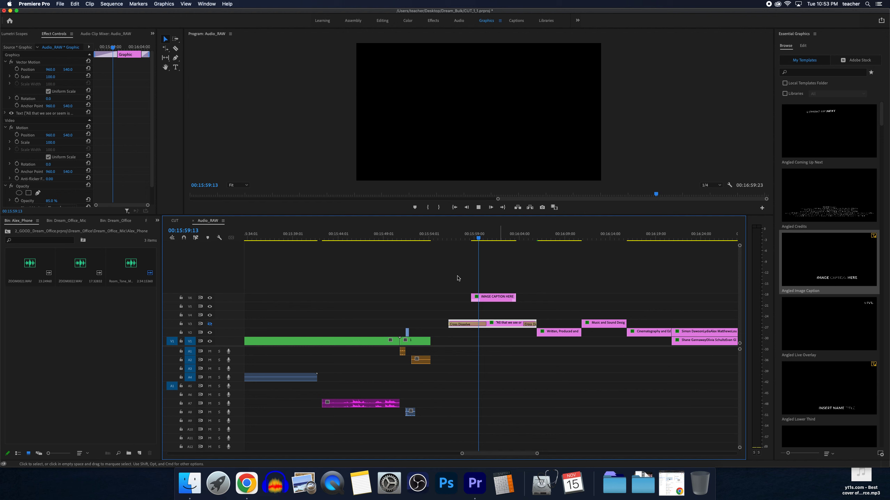
{"action": "key", "text": "space"}
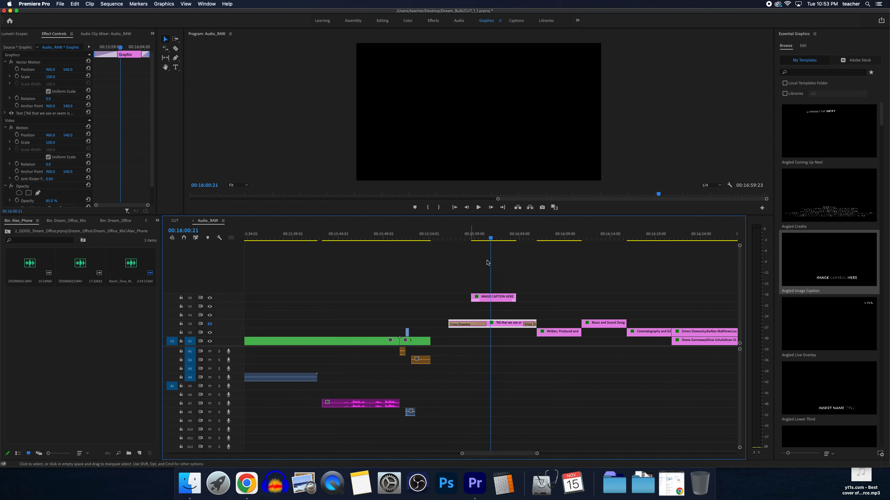
{"action": "left_click", "coordinate": [478, 207]}
{"action": "left_click", "coordinate": [483, 239]}
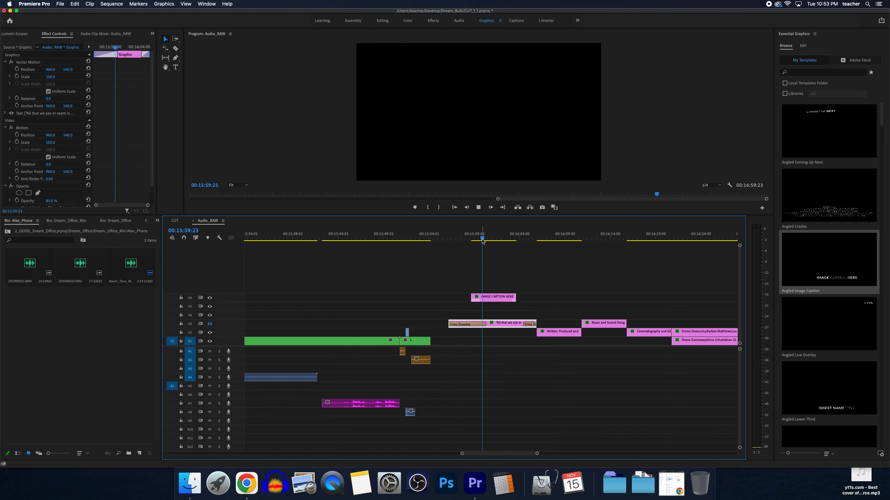
- Delete the image caption template clip from V6 and show the V3 track again
{"action": "left_click", "coordinate": [497, 295]}
{"action": "key", "text": "Delete"}
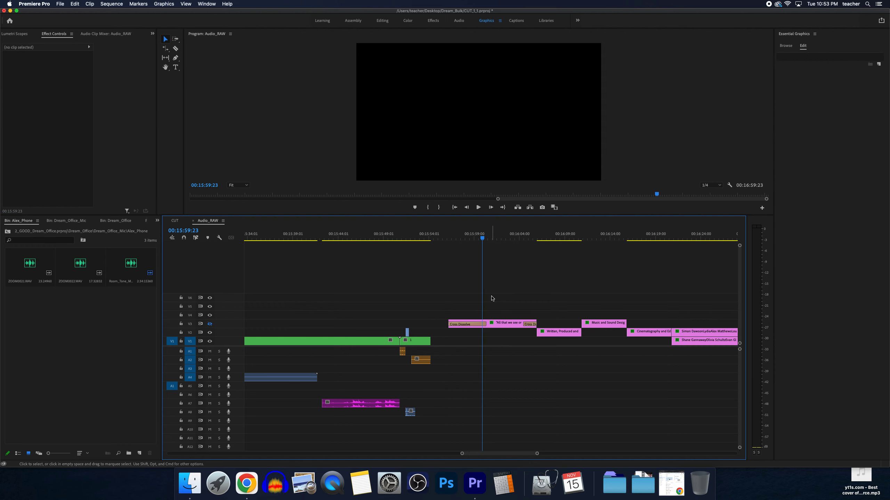
{"action": "left_click", "coordinate": [497, 317]}
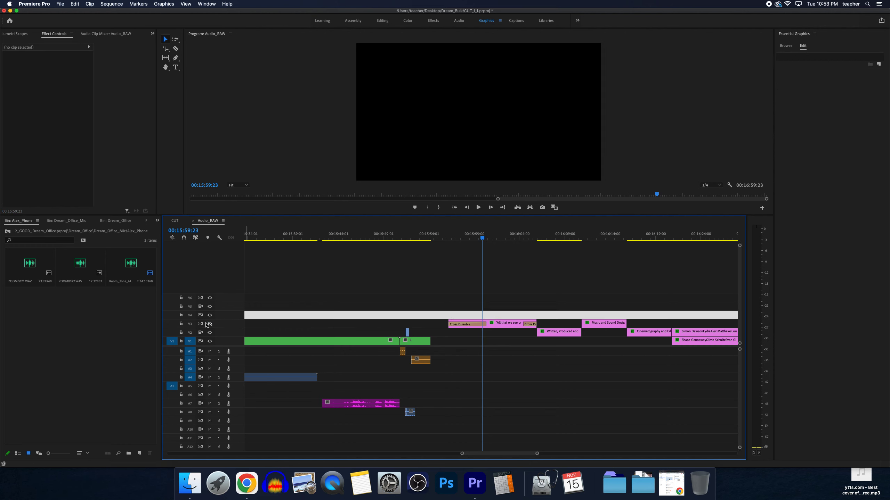
- Select the quotation clip on V3 and scrub its opening Cross Dissolve around 00:15:58:07
{"action": "left_click", "coordinate": [468, 235]}
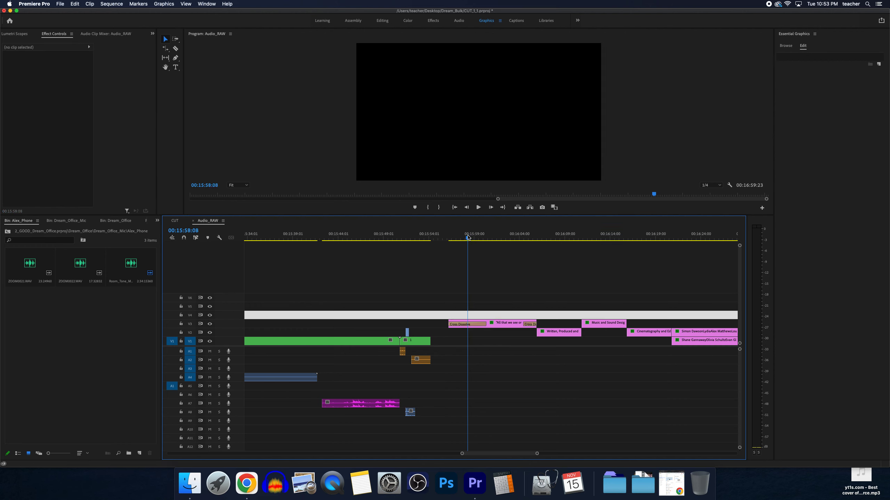
{"action": "left_click", "coordinate": [491, 325]}
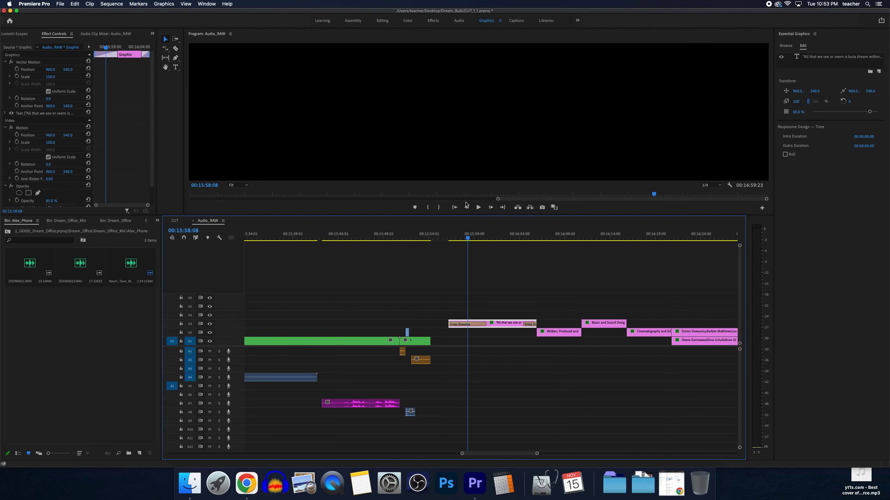
{"action": "mouse_move", "coordinate": [461, 239]}
{"action": "left_mouse_down"}
{"action": "mouse_move", "coordinate": [496, 239]}
{"action": "mouse_move", "coordinate": [467, 232]}
{"action": "left_mouse_up"}
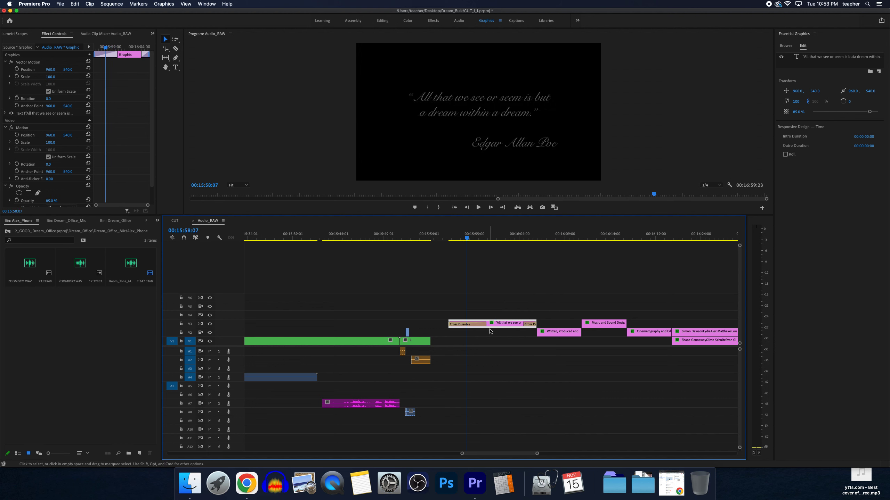
- Play the quotation clip's opening fade to 00:15:59:10 and toggle the quotation text layer's visibility off and on
{"action": "key", "text": "space"}
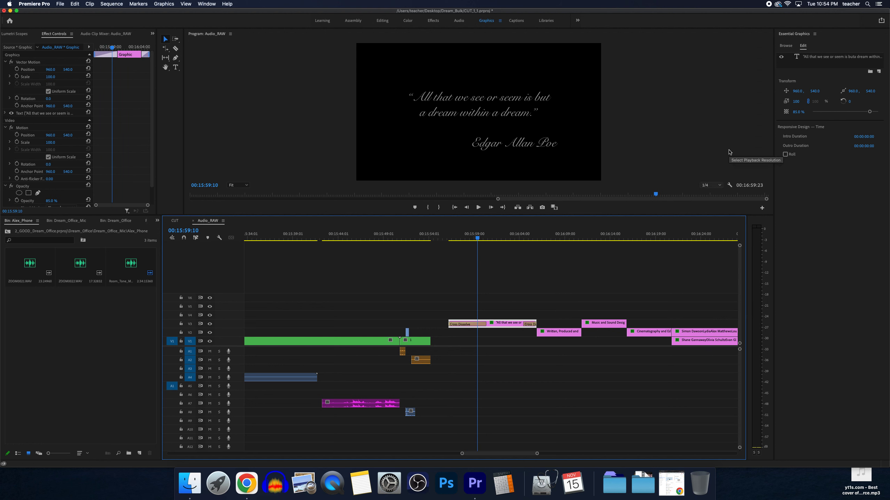
{"action": "left_click", "coordinate": [786, 46]}
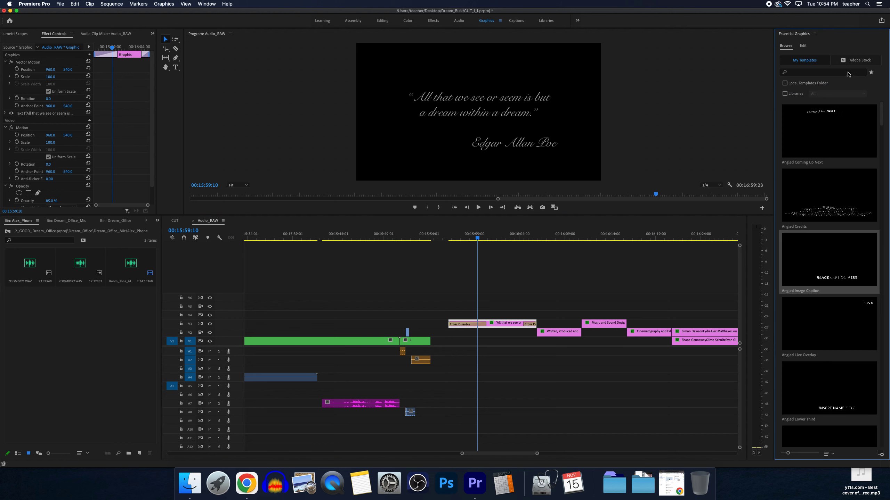
{"action": "left_click", "coordinate": [803, 46]}
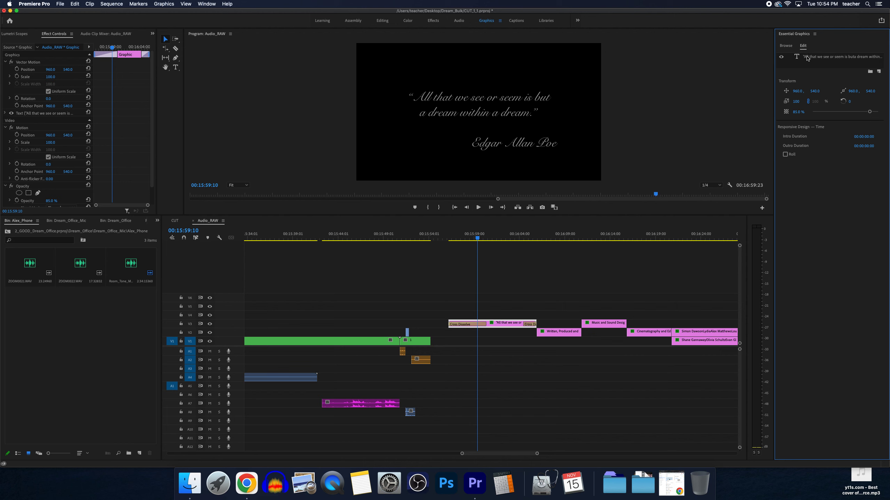
{"action": "left_click", "coordinate": [783, 58]}
{"action": "left_click", "coordinate": [783, 58]}
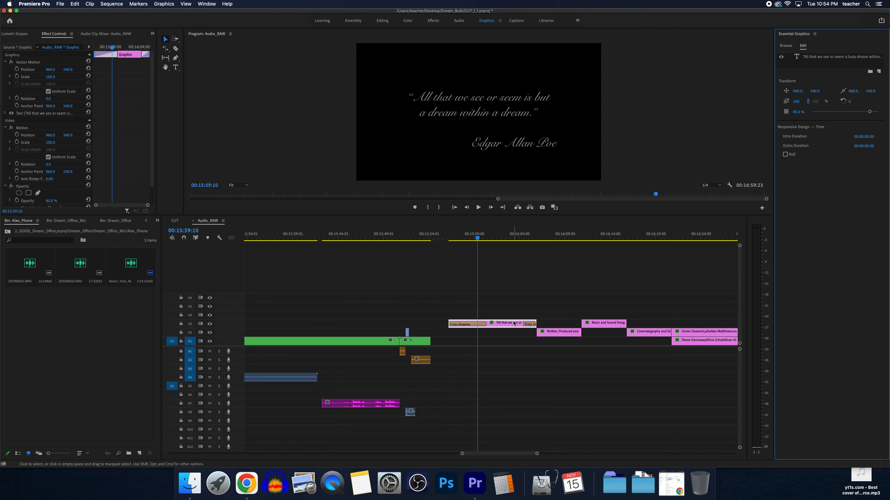
- Add a second text layer reading "fgdfcgbgvn" below the quotation within the same graphic clip
{"action": "key", "text": "t"}
{"action": "left_click", "coordinate": [432, 163]}
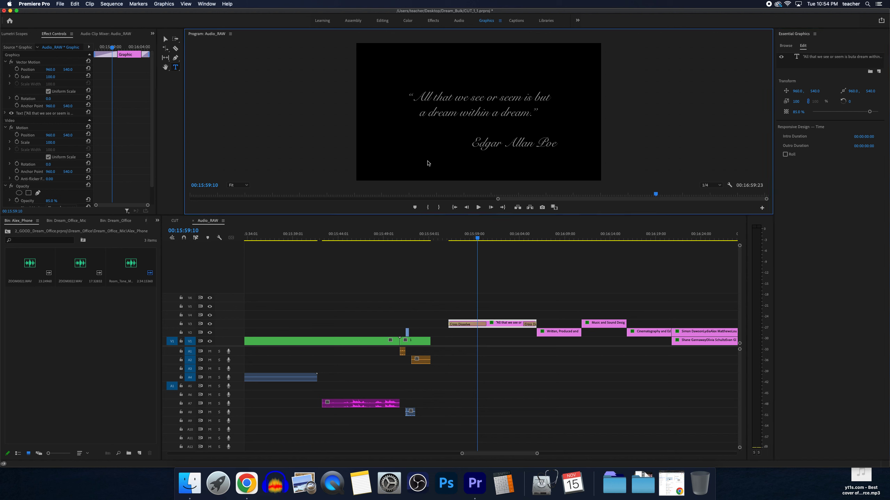
{"action": "type", "text": "fgdfcgbgvn"}
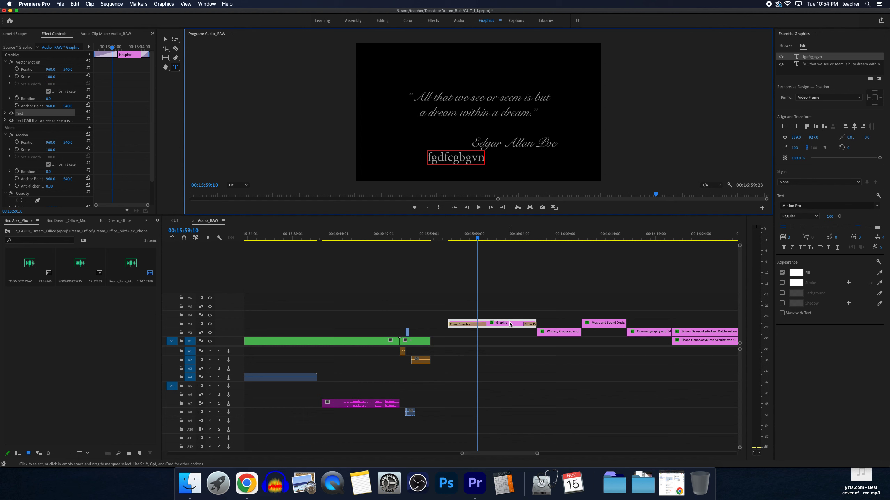
- Erase the placeholder text and delete its empty text layer from the quotation graphic
{"action": "key", "text": "BackSpace"}
{"action": "key", "text": "BackSpace"}
{"action": "key", "text": "BackSpace"}
{"action": "key", "text": "BackSpace"}
{"action": "key", "text": "BackSpace"}
{"action": "key", "text": "BackSpace"}
{"action": "key", "text": "BackSpace"}
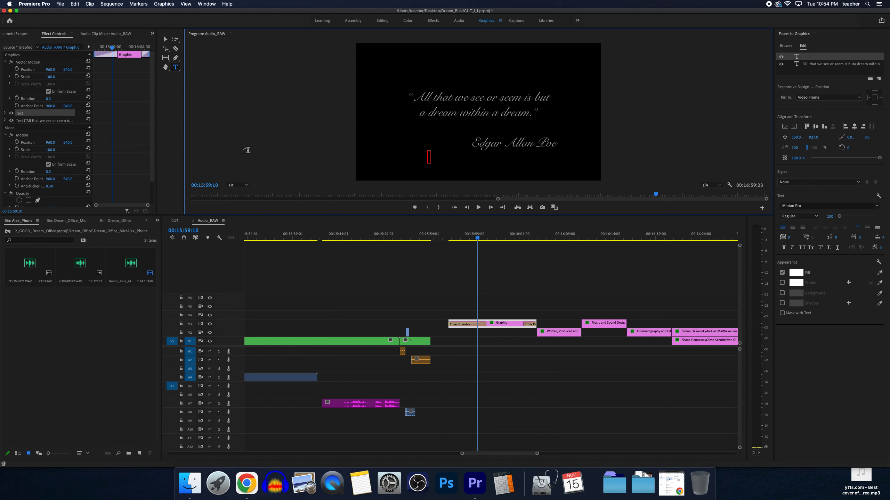
{"action": "left_click", "coordinate": [166, 39]}
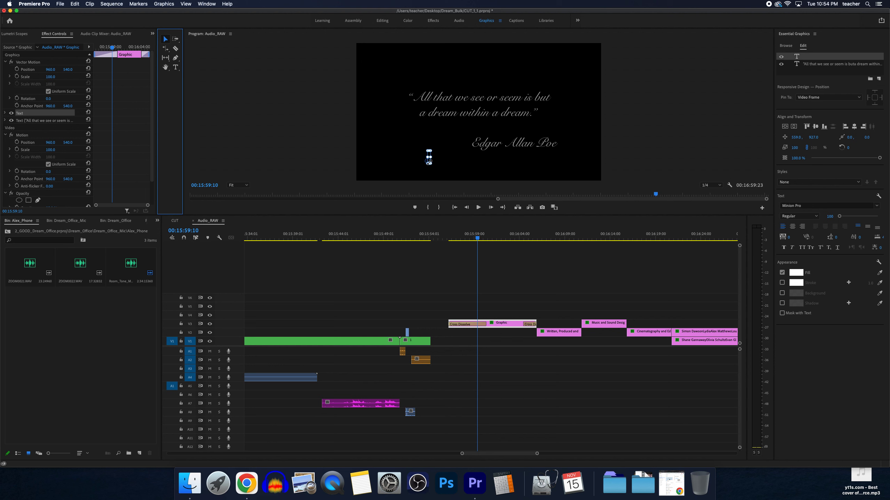
{"action": "left_click", "coordinate": [428, 155]}
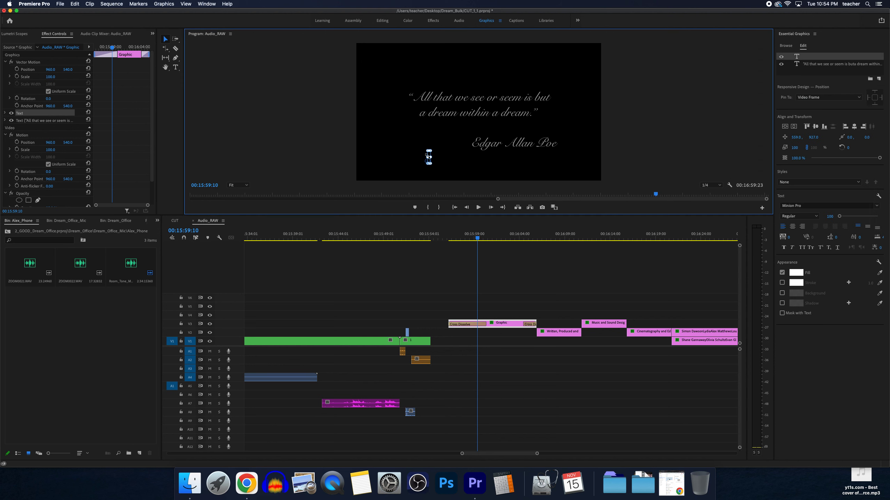
{"action": "left_click", "coordinate": [834, 65]}
{"action": "left_click", "coordinate": [800, 57]}
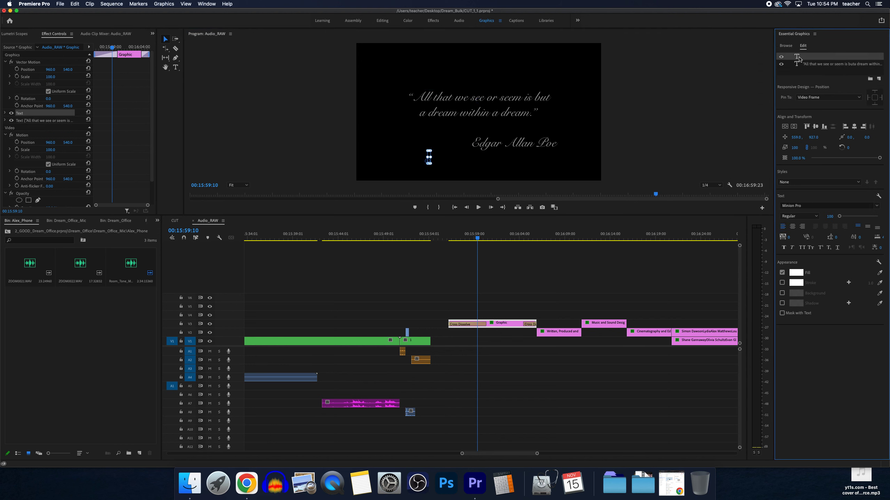
{"action": "key", "text": "Delete"}
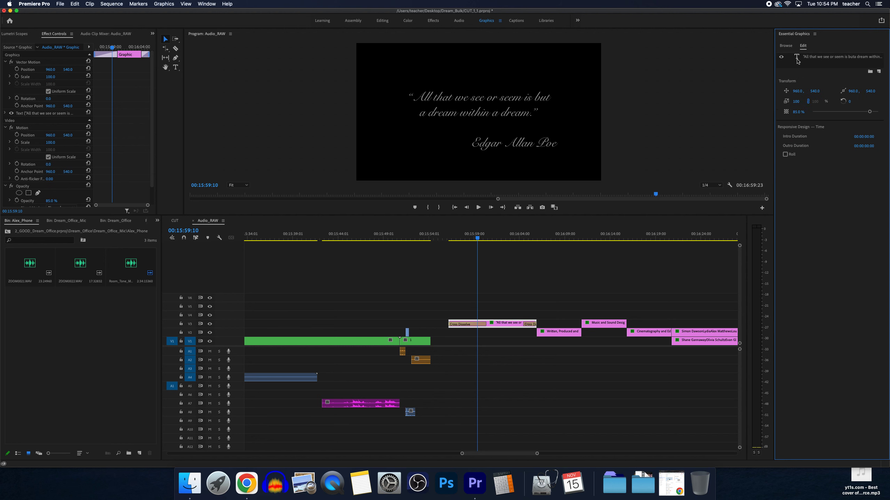
- Select the quotation text layer, shift it slightly within the frame and enlarge it to a scale of about 137
{"action": "left_click", "coordinate": [800, 58]}
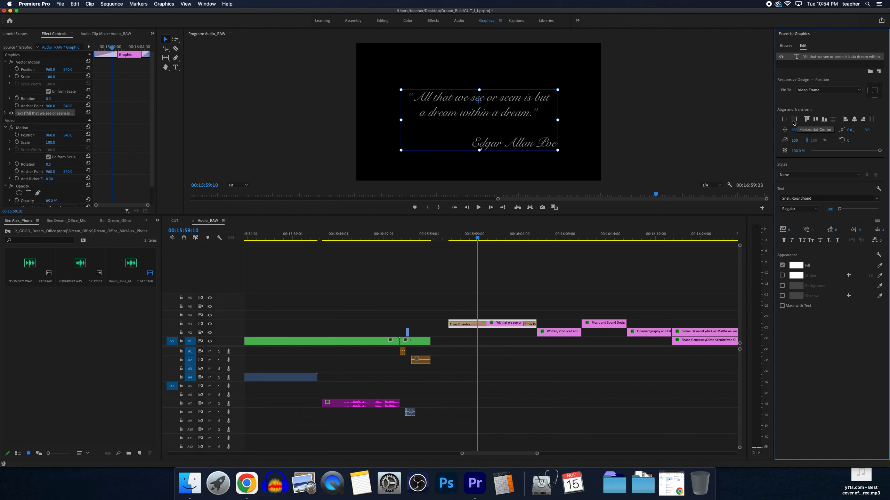
{"action": "mouse_move", "coordinate": [484, 116]}
{"action": "left_mouse_down"}
{"action": "mouse_move", "coordinate": [523, 141]}
{"action": "mouse_move", "coordinate": [493, 116]}
{"action": "left_mouse_up"}
{"action": "left_click_drag", "start_coordinate": [567, 90], "coordinate": [596, 85]}
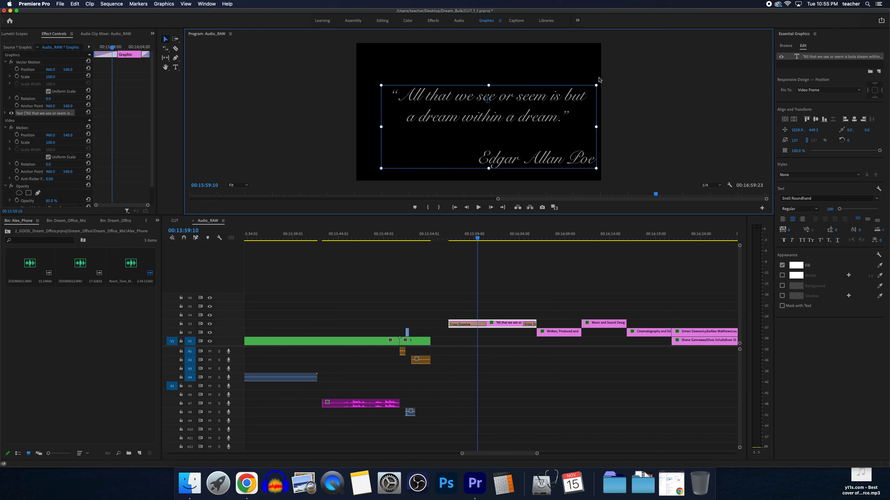
- Center the quotation text vertically and horizontally in the frame, trying a top alignment before returning to the vertical center
{"action": "left_click", "coordinate": [785, 120]}
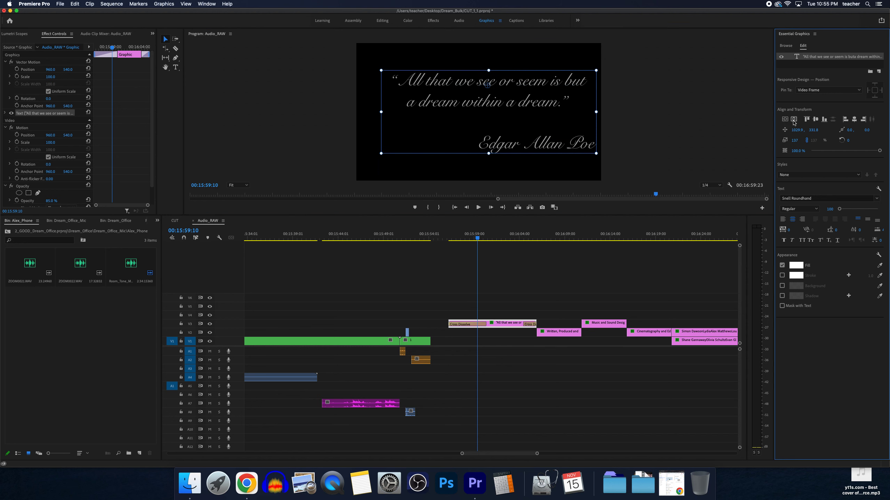
{"action": "left_click", "coordinate": [794, 120]}
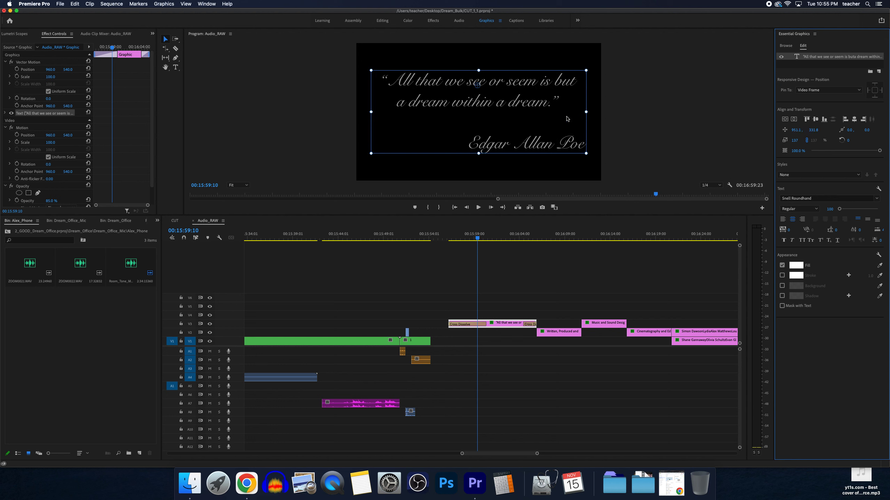
{"action": "left_click", "coordinate": [806, 120]}
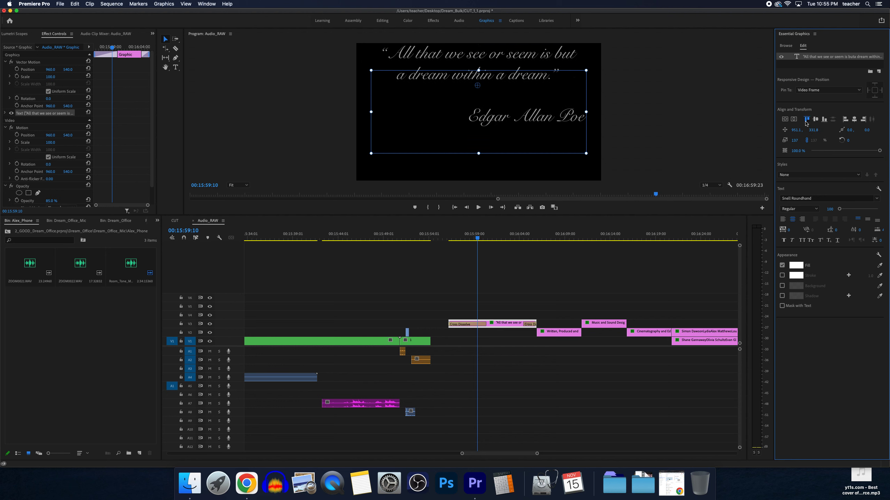
{"action": "left_click", "coordinate": [815, 120]}
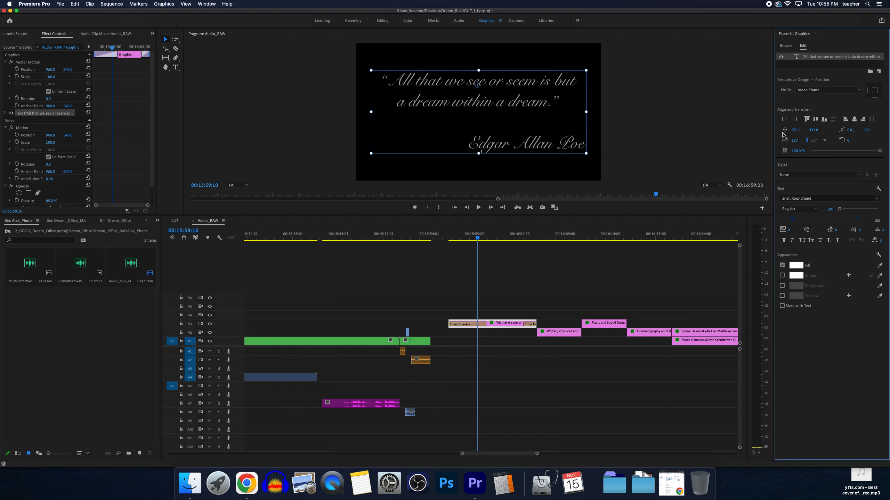
{"action": "left_click_drag", "start_coordinate": [795, 132], "coordinate": [798, 130]}
{"action": "left_click_drag", "start_coordinate": [849, 151], "coordinate": [880, 151]}
{"action": "left_click", "coordinate": [836, 175]}
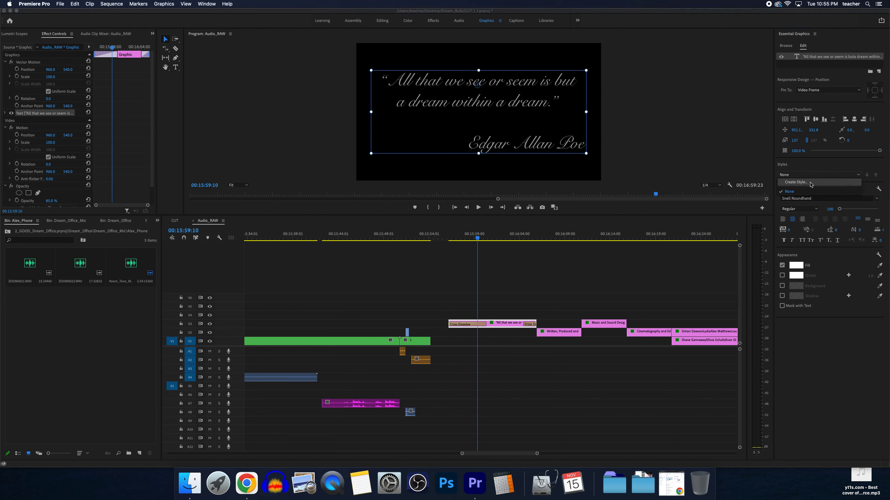
{"action": "left_click", "coordinate": [820, 176]}
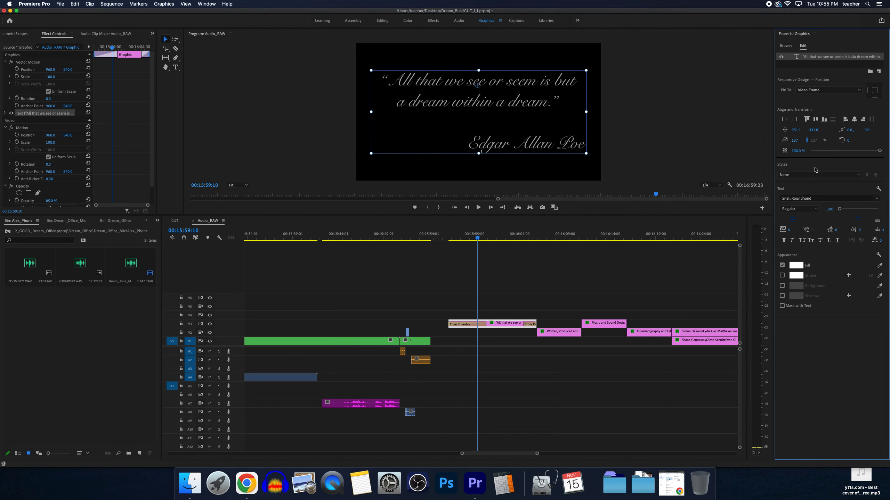
- Set the quotation text's font to Wingdings
{"action": "left_click", "coordinate": [817, 199]}
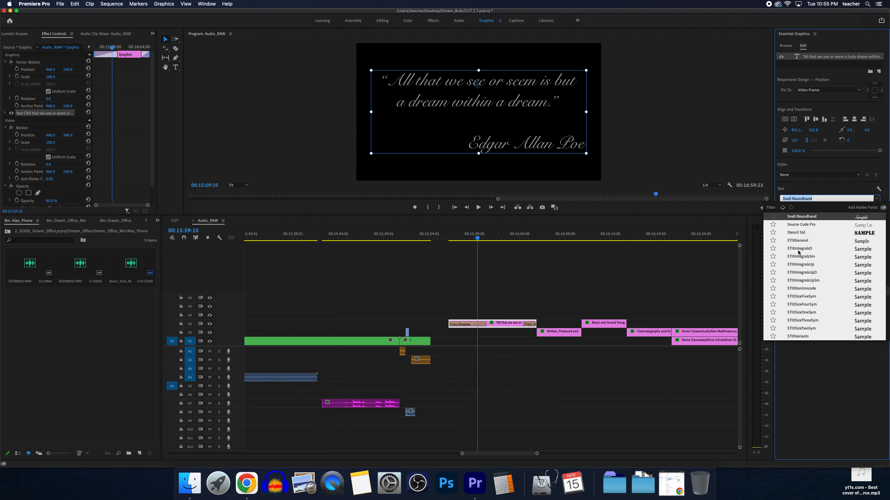
{"action": "scroll", "coordinate": [806, 307], "scroll_direction": "down", "scroll_amount": 3}
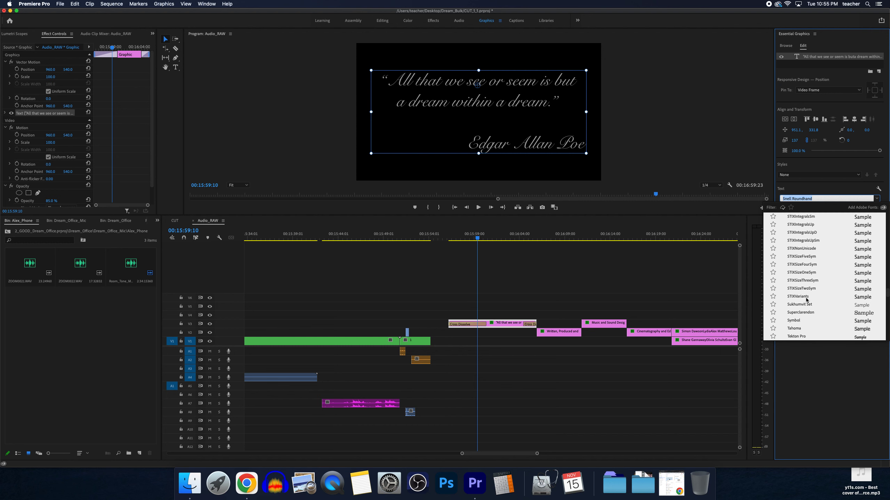
{"action": "scroll", "coordinate": [808, 298], "scroll_direction": "down", "scroll_amount": 8}
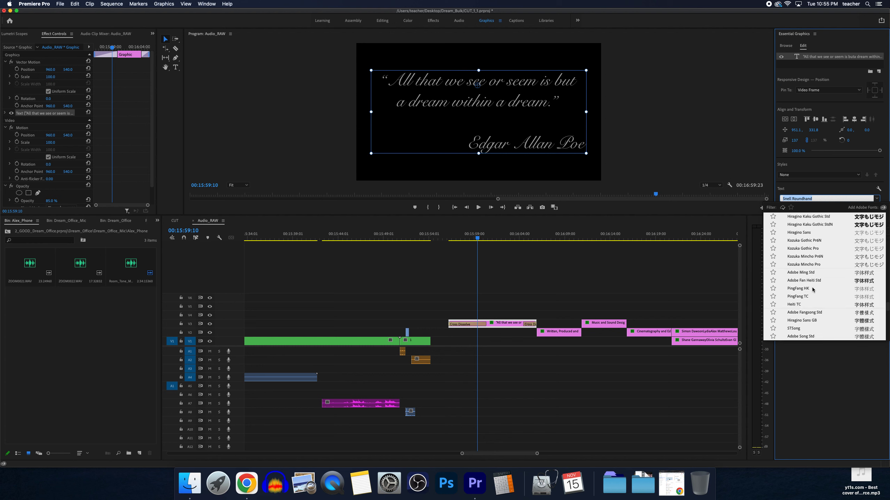
{"action": "scroll", "coordinate": [812, 289], "scroll_direction": "up", "scroll_amount": 5}
{"action": "scroll", "coordinate": [801, 299], "scroll_direction": "down", "scroll_amount": 2}
{"action": "left_click", "coordinate": [801, 274]}
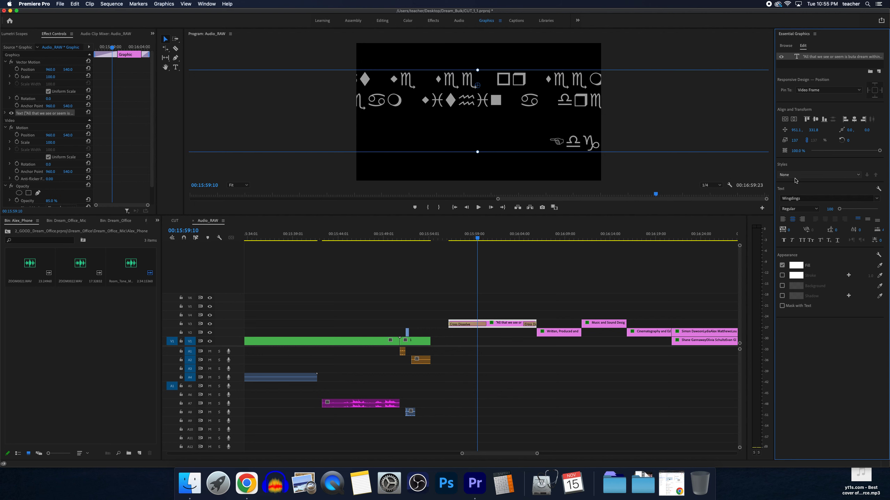
- Change the quotation text's font to Adobe Kaiti Std
{"action": "left_click", "coordinate": [794, 199]}
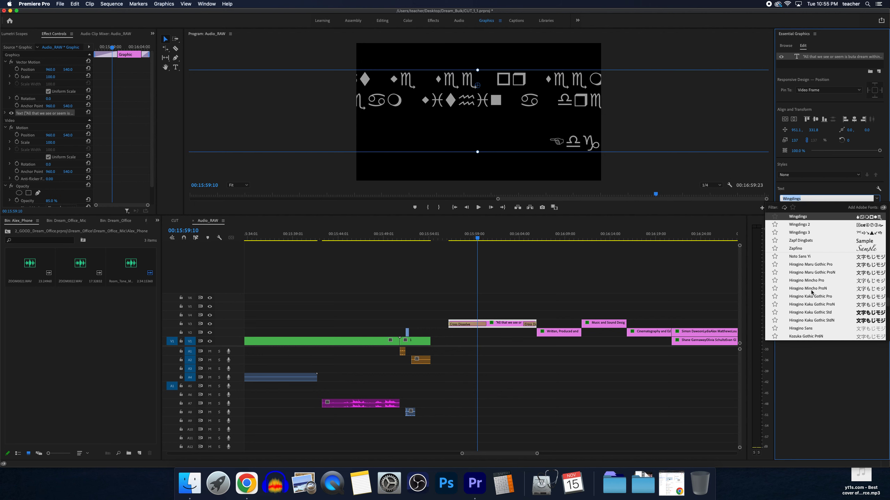
{"action": "scroll", "coordinate": [811, 291], "scroll_direction": "down", "scroll_amount": 5}
{"action": "scroll", "coordinate": [812, 291], "scroll_direction": "down", "scroll_amount": 1}
{"action": "key", "text": "Escape"}
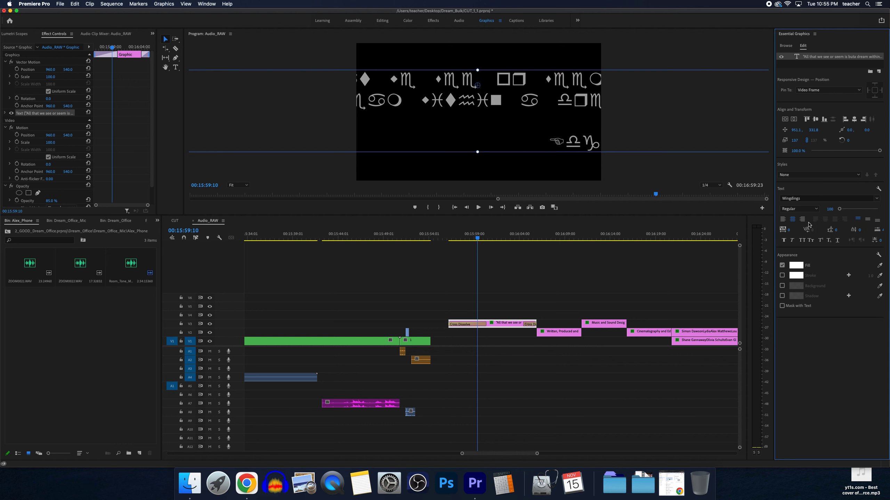
- Switch the quotation text's font to Mesquite Std
{"action": "left_click", "coordinate": [803, 199]}
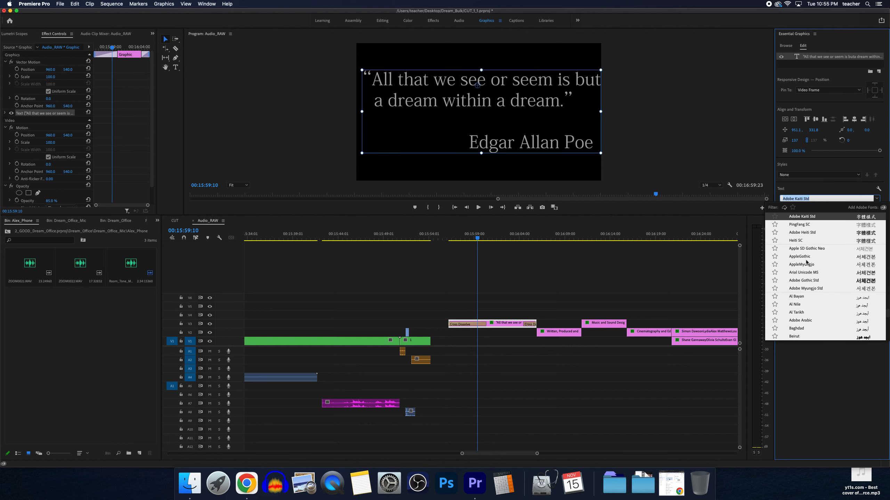
{"action": "scroll", "coordinate": [805, 262], "scroll_direction": "down", "scroll_amount": 20}
{"action": "scroll", "coordinate": [803, 273], "scroll_direction": "up", "scroll_amount": 5}
{"action": "scroll", "coordinate": [803, 270], "scroll_direction": "up", "scroll_amount": 5}
{"action": "scroll", "coordinate": [803, 272], "scroll_direction": "up", "scroll_amount": 10}
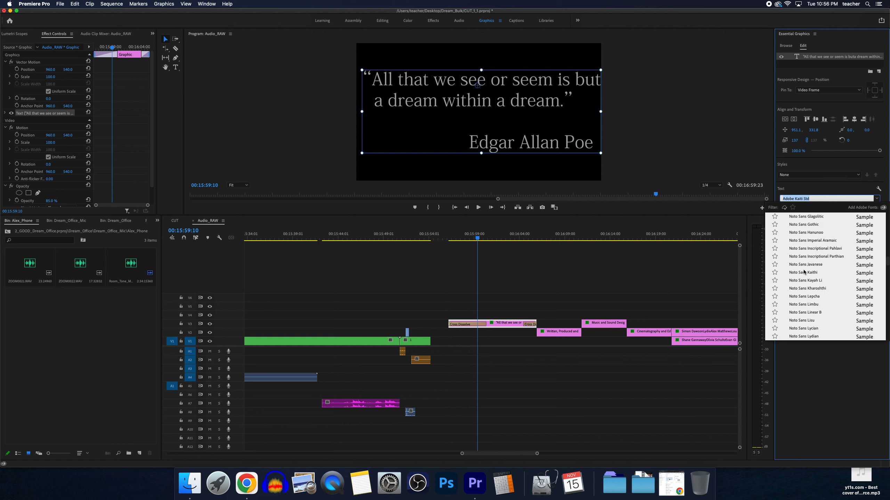
{"action": "left_click_drag", "start_coordinate": [887, 260], "coordinate": [887, 253]}
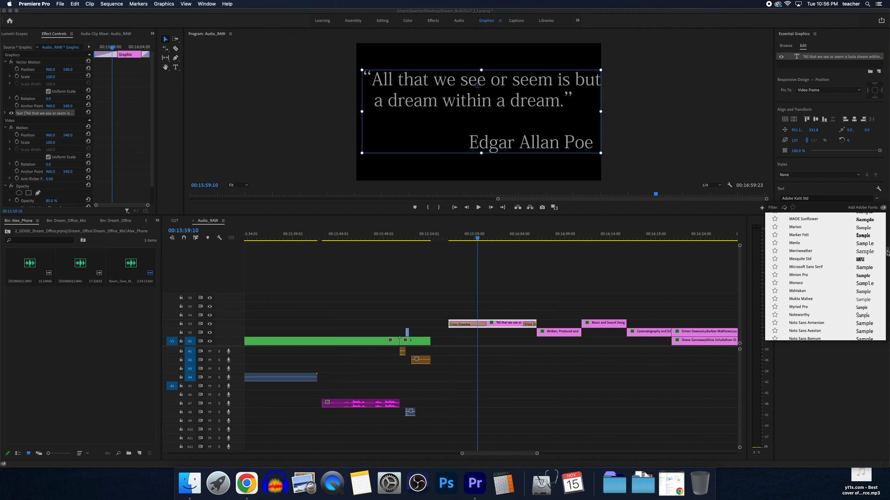
{"action": "left_click", "coordinate": [861, 259]}
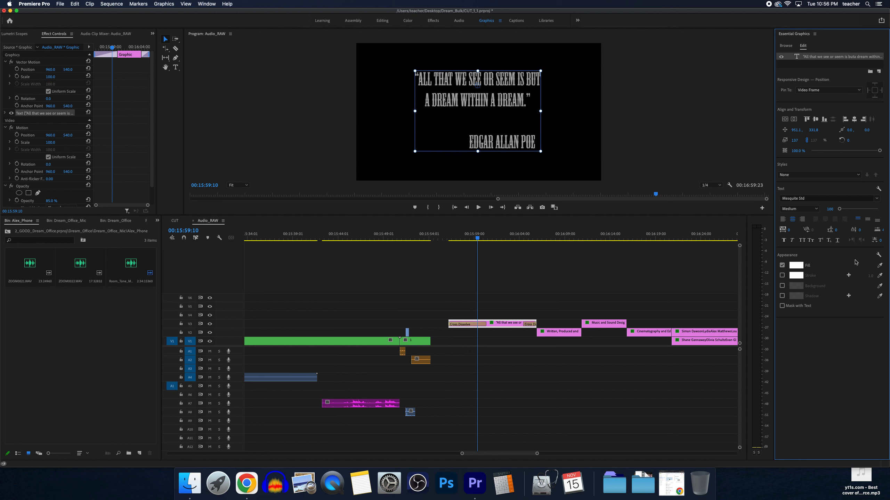
- Apply the Marker Felt font to the quotation text
{"action": "left_click", "coordinate": [804, 198]}
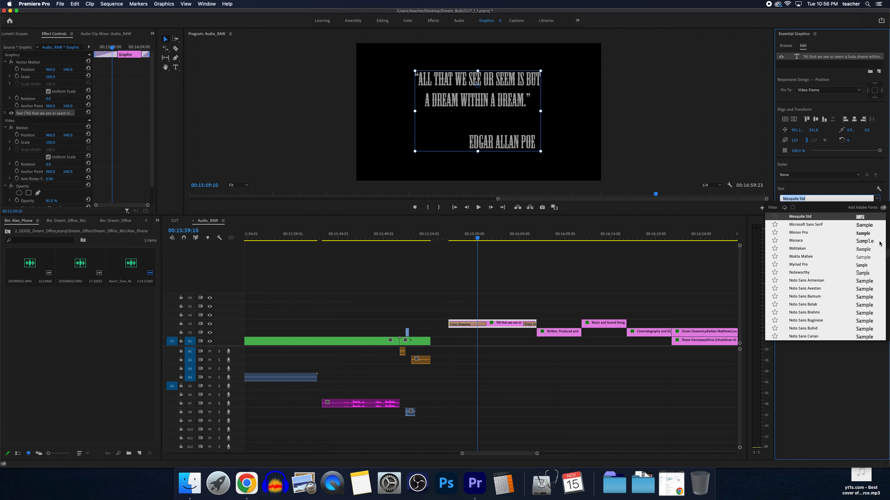
{"action": "scroll", "coordinate": [853, 251], "scroll_direction": "up", "scroll_amount": 10}
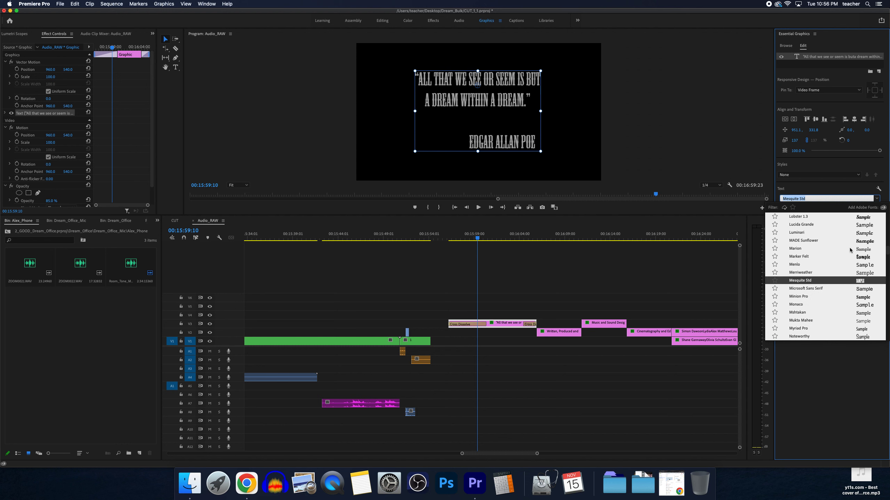
{"action": "scroll", "coordinate": [849, 251], "scroll_direction": "down", "scroll_amount": 3}
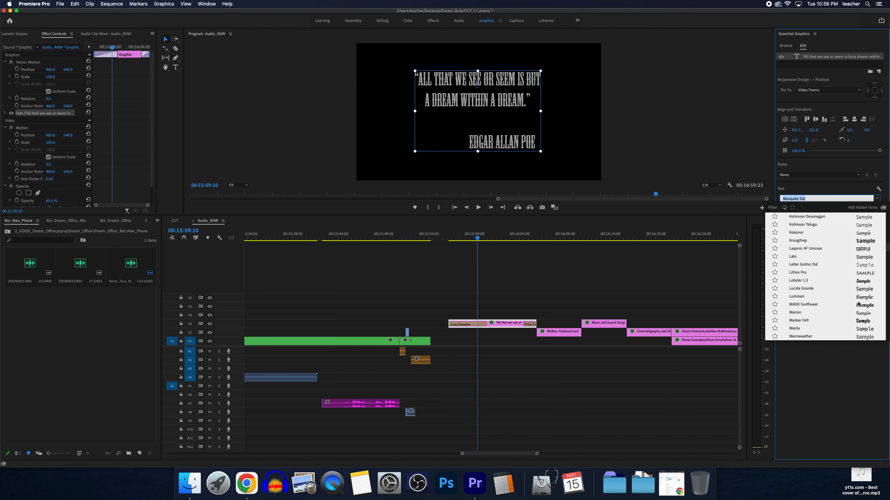
{"action": "left_click", "coordinate": [859, 321]}
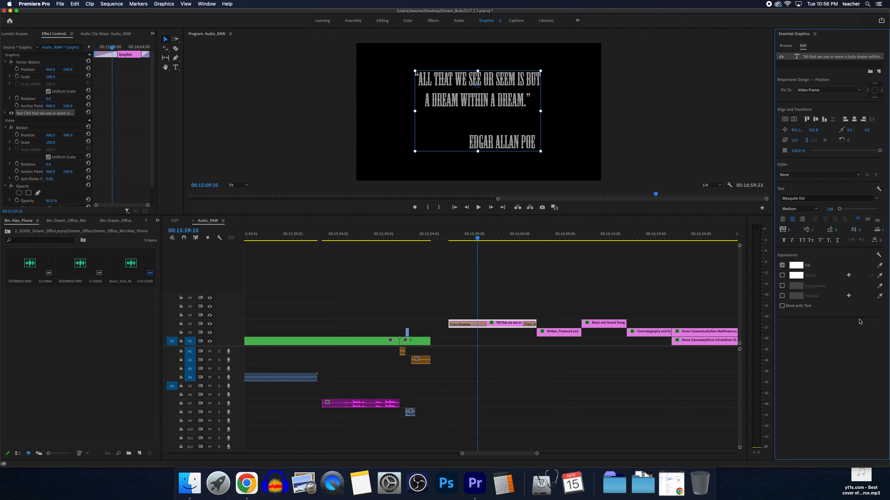
- Change the quotation text's font to Herculanum
{"action": "left_click", "coordinate": [815, 198]}
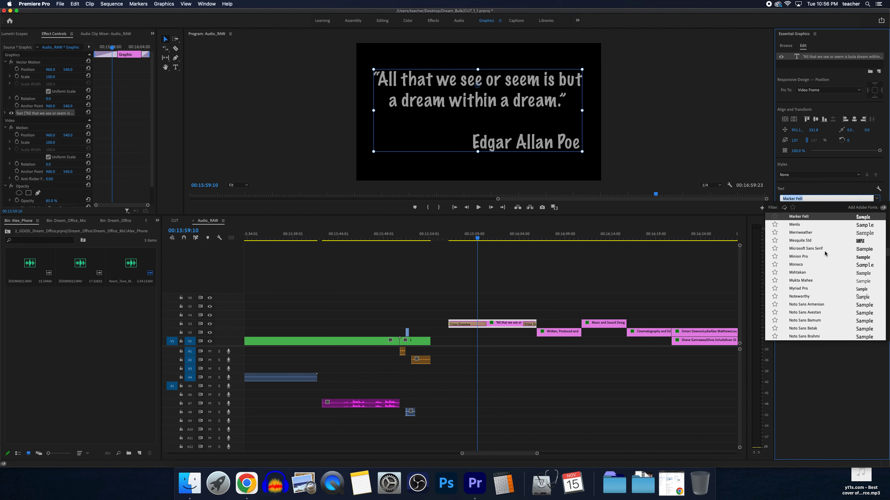
{"action": "scroll", "coordinate": [816, 242], "scroll_direction": "up", "scroll_amount": 4}
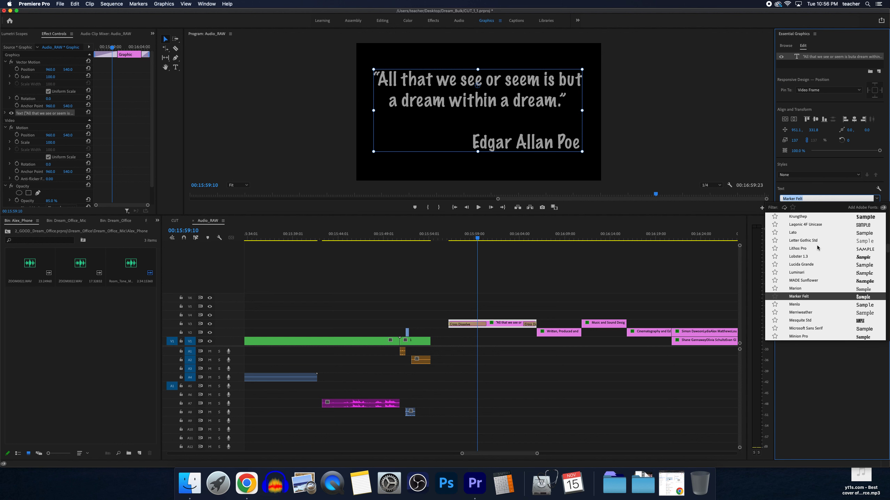
{"action": "scroll", "coordinate": [817, 248], "scroll_direction": "up", "scroll_amount": 4}
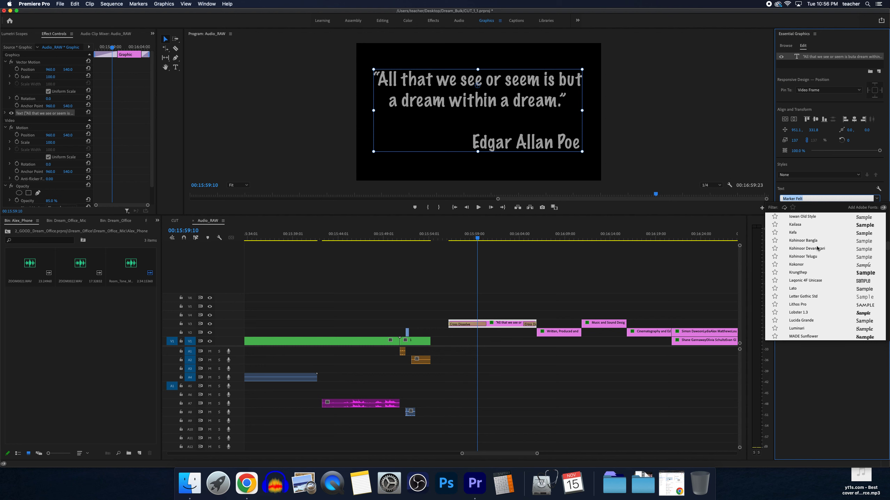
{"action": "left_click", "coordinate": [823, 234]}
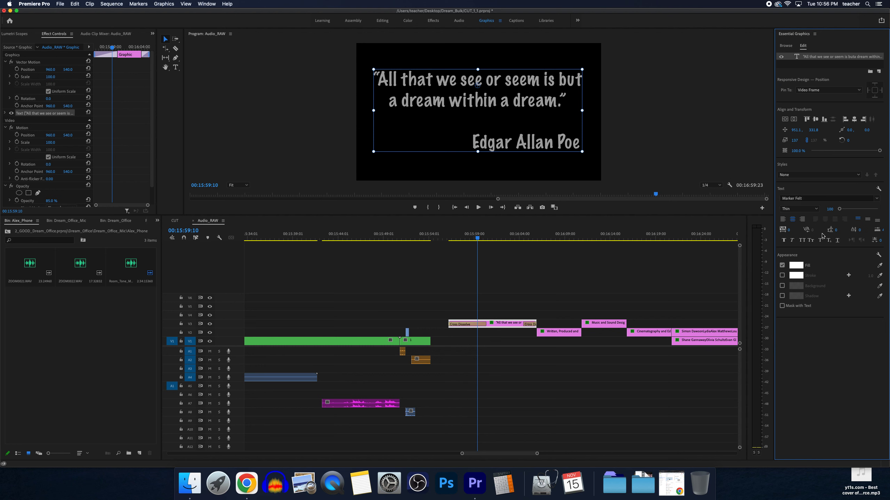
- Switch the quotation text's font to Bungee Shade
{"action": "left_click", "coordinate": [813, 199]}
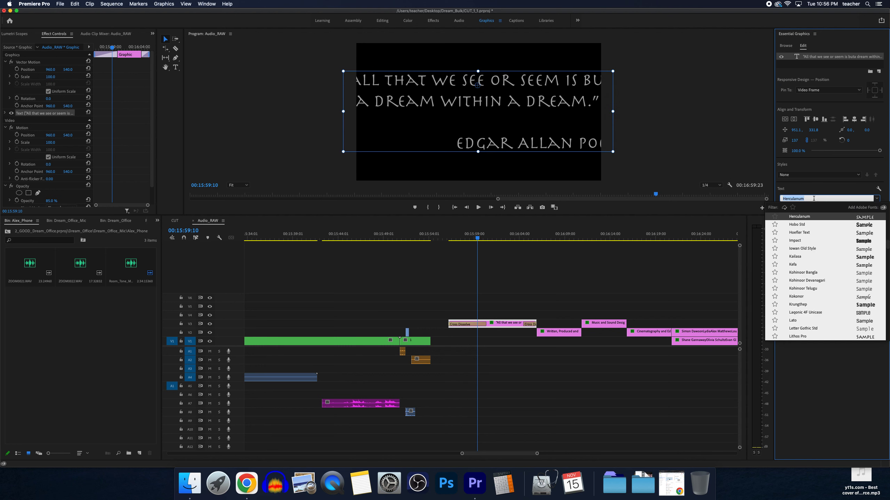
{"action": "scroll", "coordinate": [814, 249], "scroll_direction": "up", "scroll_amount": 4}
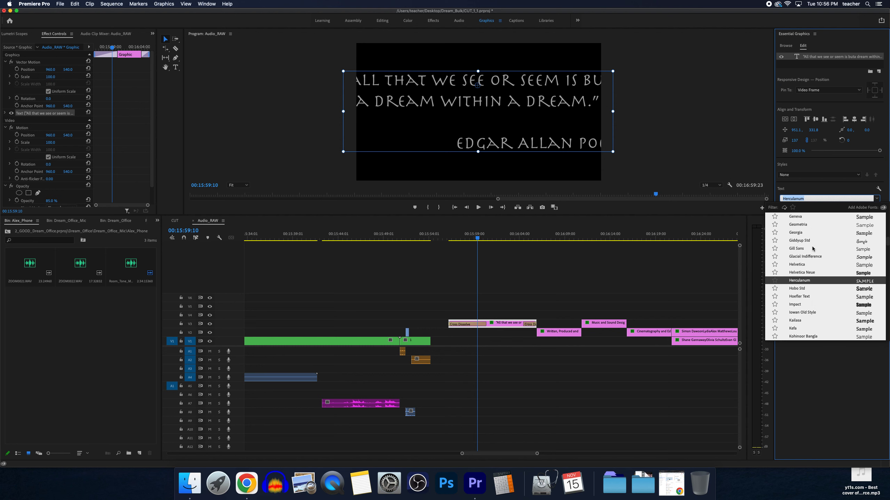
{"action": "scroll", "coordinate": [814, 248], "scroll_direction": "up", "scroll_amount": 3}
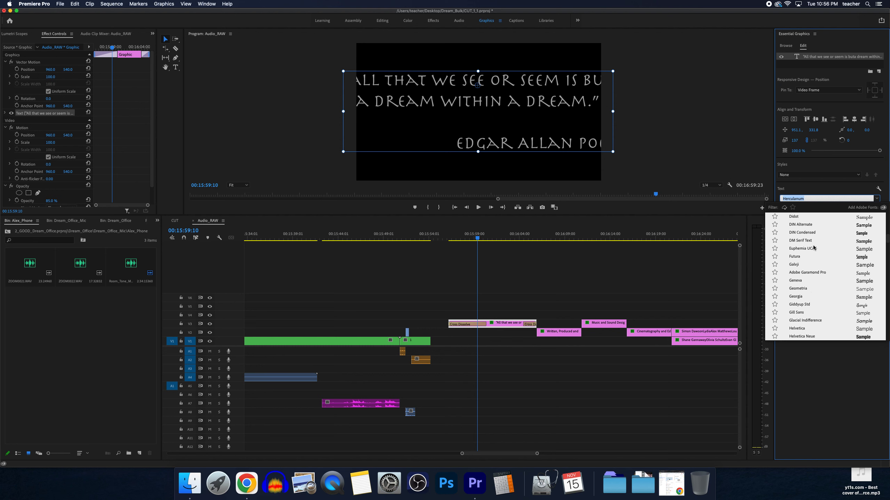
{"action": "scroll", "coordinate": [813, 249], "scroll_direction": "up", "scroll_amount": 4}
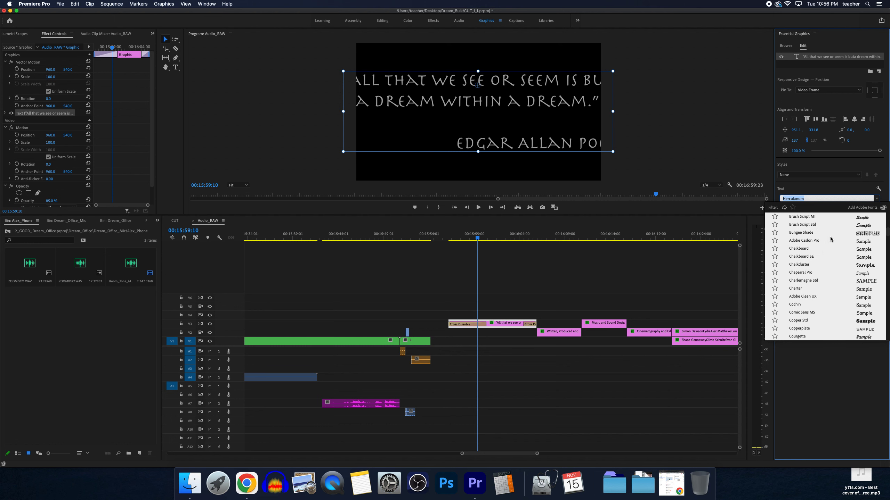
{"action": "left_click", "coordinate": [824, 234]}
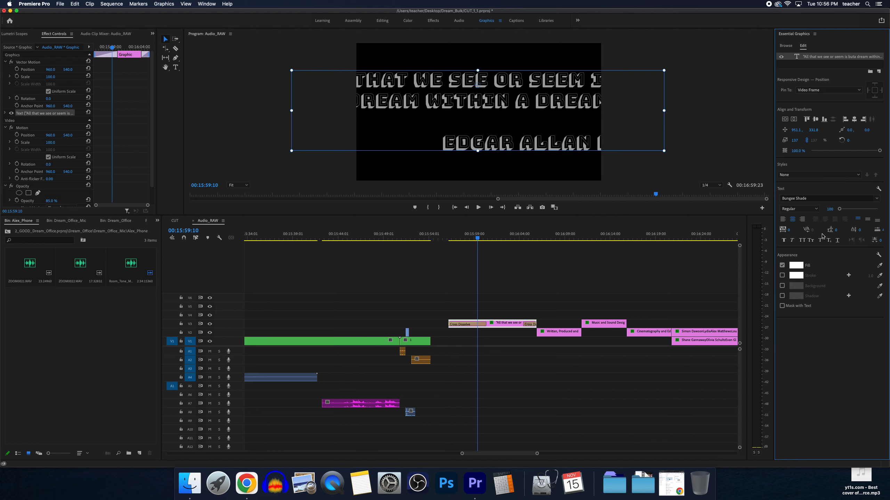
- Reduce the quotation text's font size to 69 and its scale to about 121 so it fits the frame
{"action": "mouse_move", "coordinate": [839, 209]}
{"action": "left_mouse_down"}
{"action": "mouse_move", "coordinate": [851, 212]}
{"action": "mouse_move", "coordinate": [838, 216]}
{"action": "left_mouse_up"}
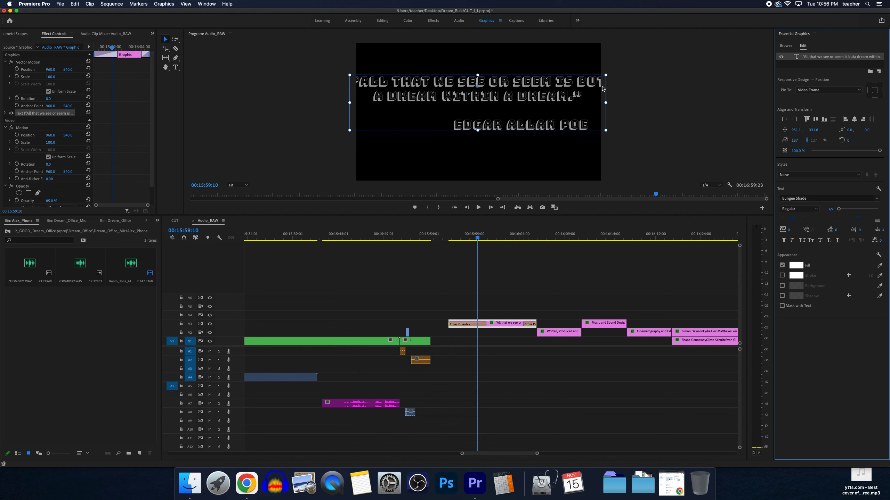
{"action": "left_click_drag", "start_coordinate": [606, 103], "coordinate": [578, 104]}
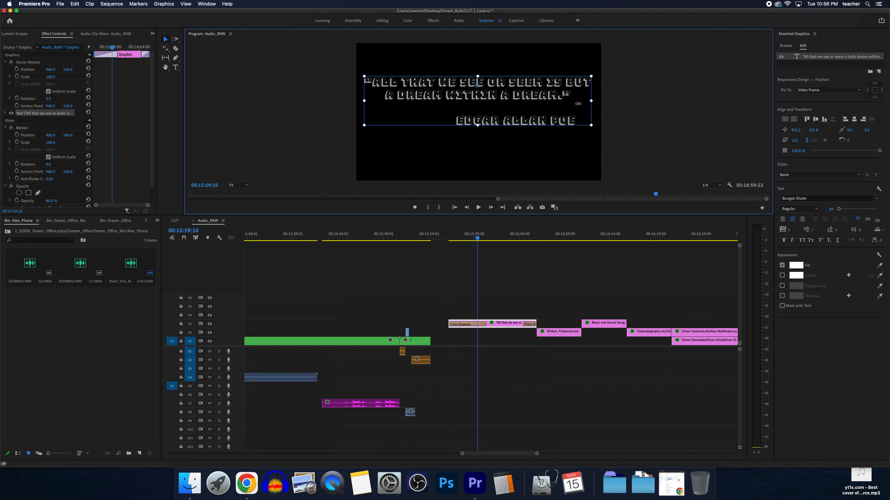
- Try Faux Italic and Faux Bold on the quotation text, turning each off again
{"action": "left_click", "coordinate": [789, 208]}
{"action": "left_click", "coordinate": [794, 213]}
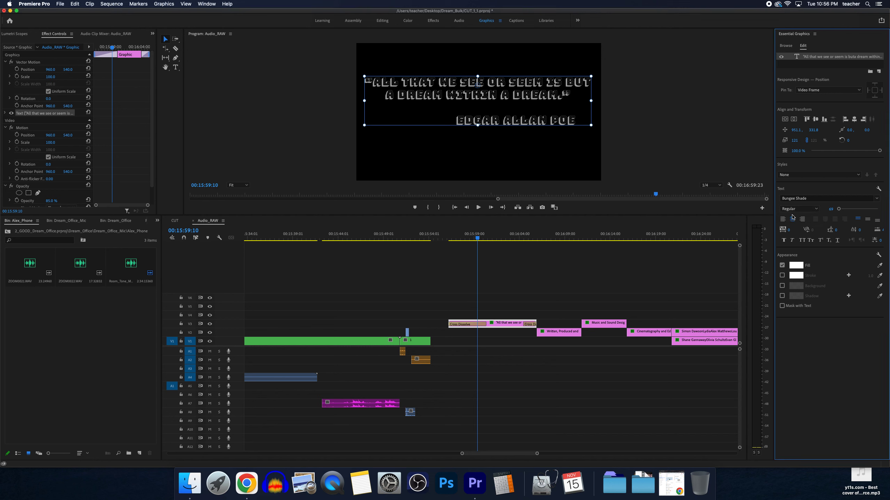
{"action": "left_click", "coordinate": [790, 209]}
{"action": "left_click", "coordinate": [793, 215]}
{"action": "left_click", "coordinate": [792, 241]}
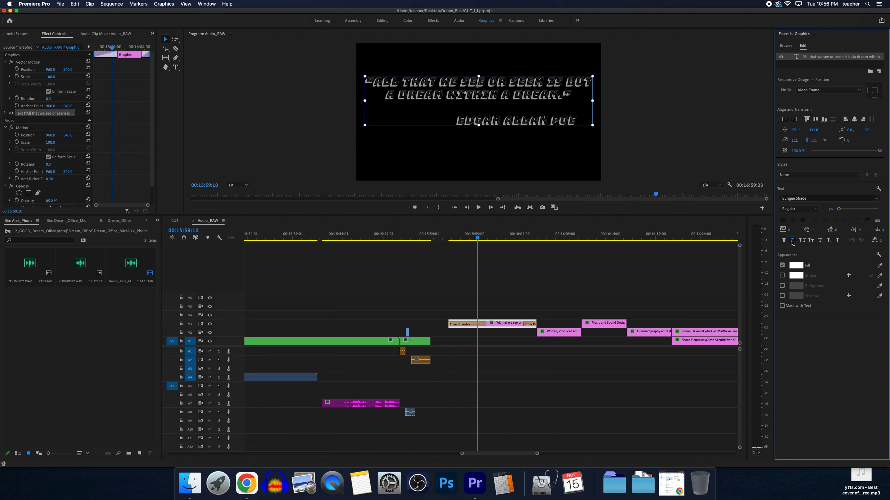
{"action": "left_click", "coordinate": [792, 241]}
{"action": "left_click", "coordinate": [785, 242]}
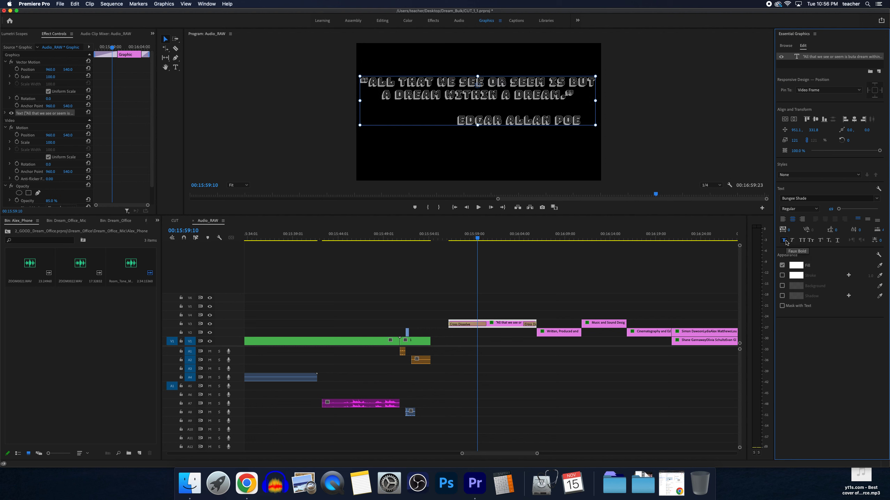
{"action": "left_click", "coordinate": [786, 241]}
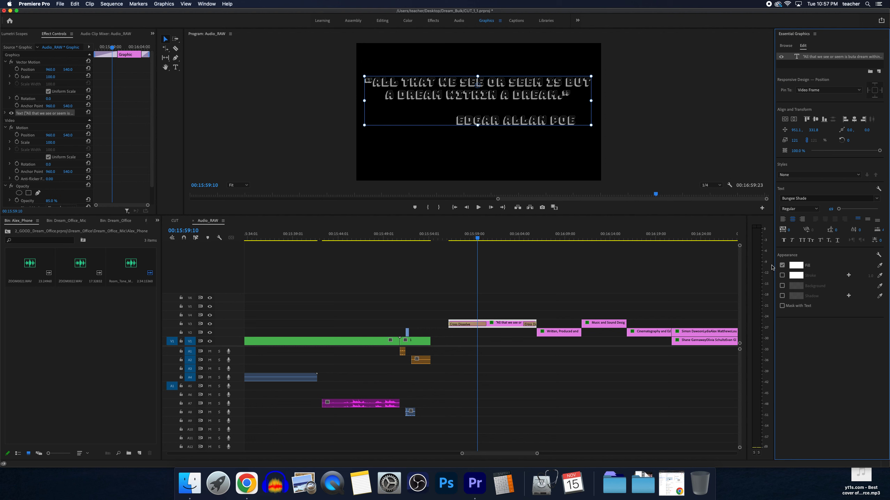
- Set the quotation text's fill colour to yellow, FFF000
{"action": "left_click", "coordinate": [799, 268]}
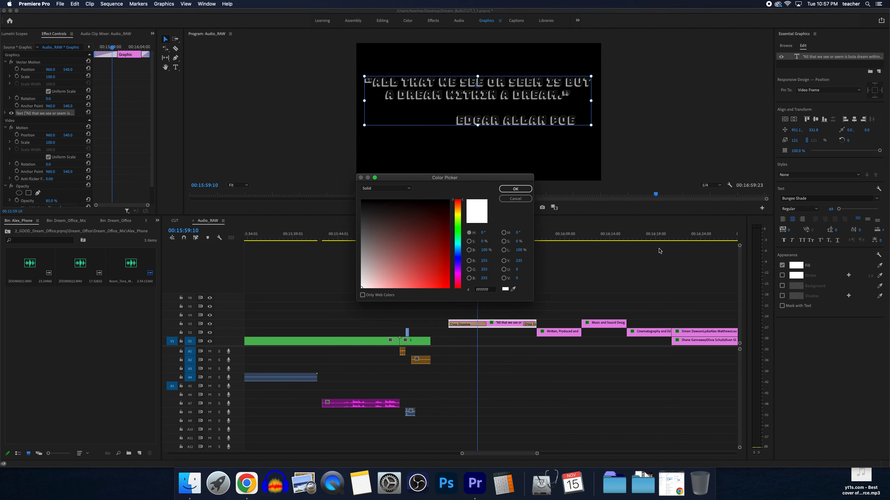
{"action": "left_click_drag", "start_coordinate": [452, 209], "coordinate": [476, 299]}
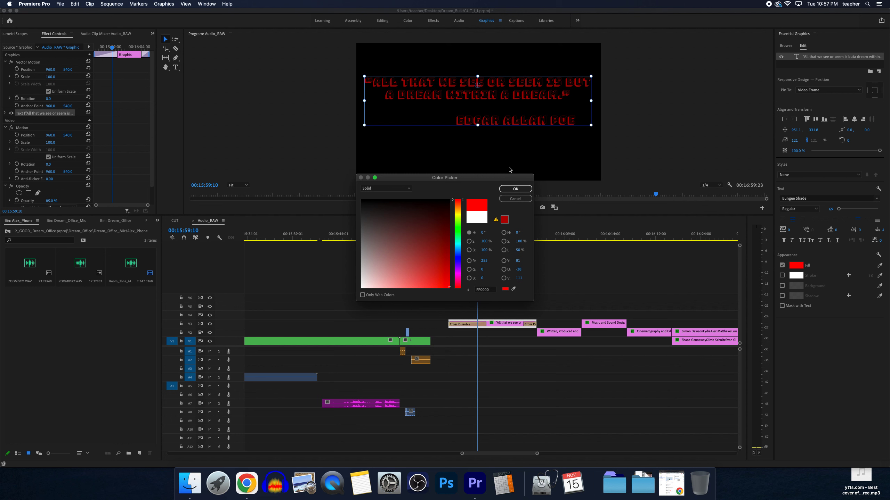
{"action": "left_click", "coordinate": [457, 214]}
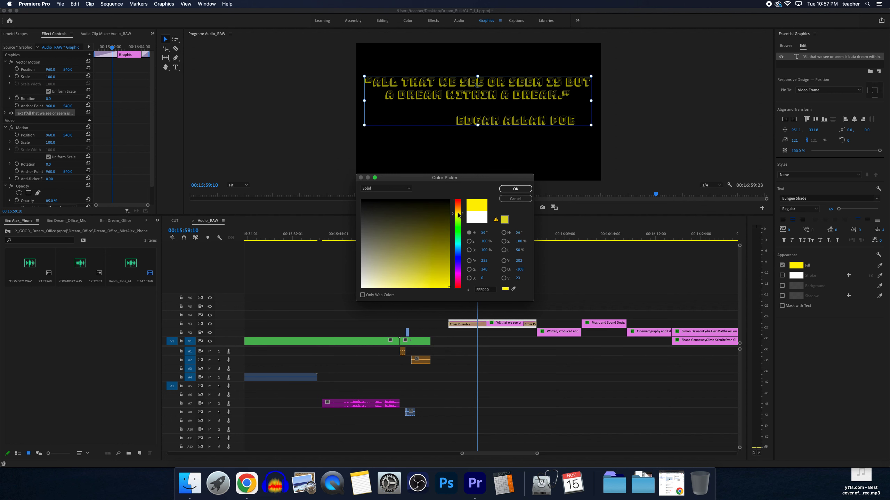
{"action": "left_click", "coordinate": [449, 276]}
{"action": "left_click", "coordinate": [450, 286]}
{"action": "left_click", "coordinate": [516, 189]}
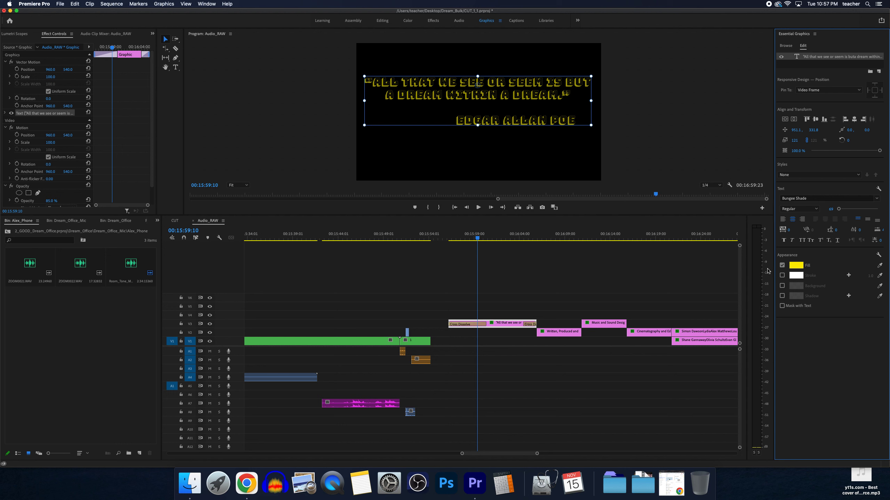
- Enable a stroke on the quotation text and colour it blue
{"action": "left_click", "coordinate": [782, 275]}
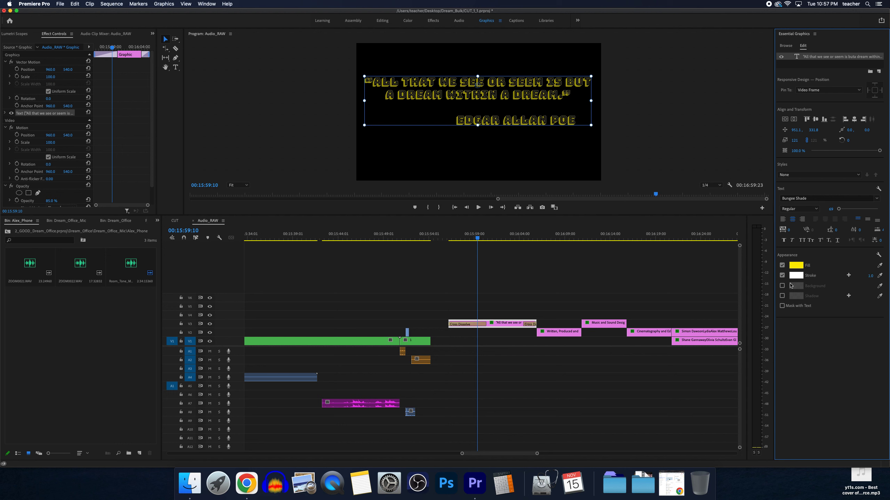
{"action": "left_click", "coordinate": [795, 276]}
{"action": "left_click_drag", "start_coordinate": [407, 227], "coordinate": [508, 263]}
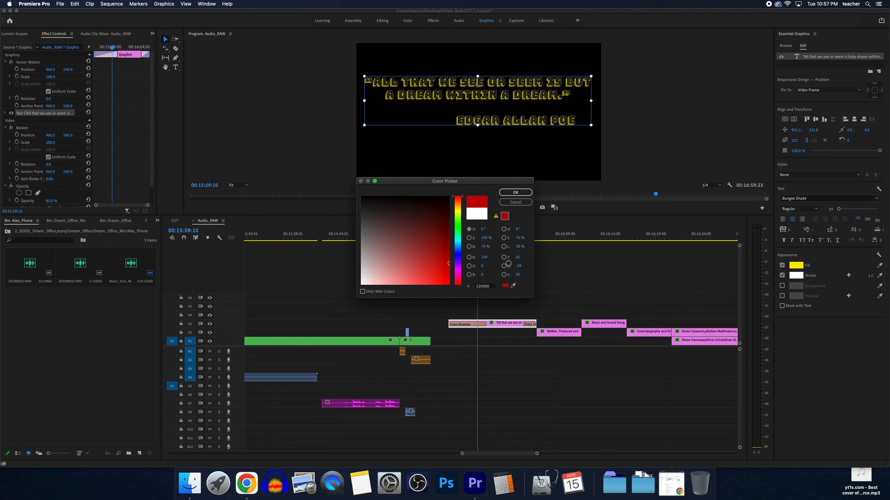
{"action": "left_click", "coordinate": [457, 256]}
{"action": "left_click", "coordinate": [430, 249]}
{"action": "left_click_drag", "start_coordinate": [430, 241], "coordinate": [419, 297]}
{"action": "left_click", "coordinate": [515, 192]}
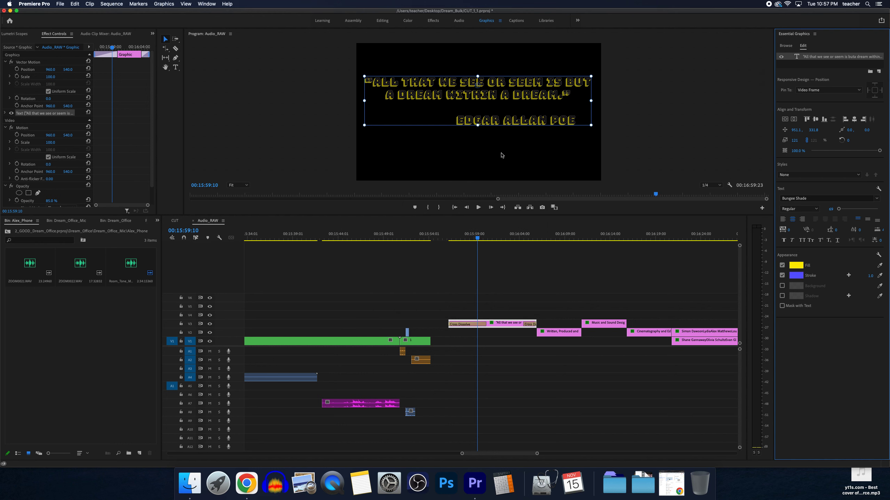
- Widen the quotation text's blue stroke to 34, and reduce it to 3
{"action": "left_click", "coordinate": [492, 142]}
{"action": "left_click", "coordinate": [487, 123]}
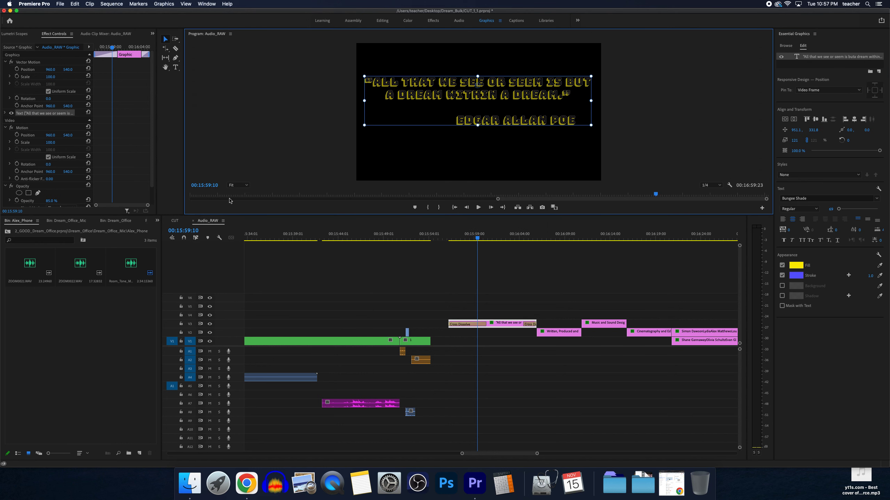
{"action": "left_click", "coordinate": [247, 184]}
{"action": "left_click", "coordinate": [246, 226]}
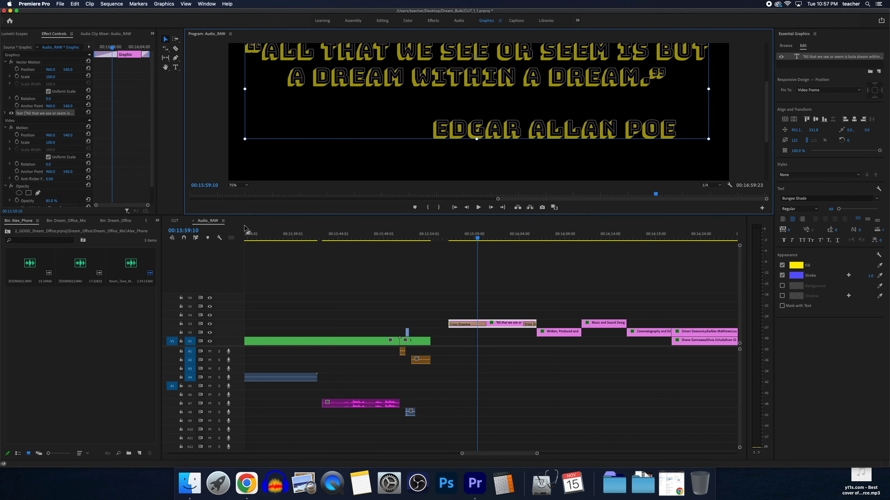
{"action": "left_click", "coordinate": [866, 280]}
{"action": "type", "text": "29"}
{"action": "key", "text": "Return"}
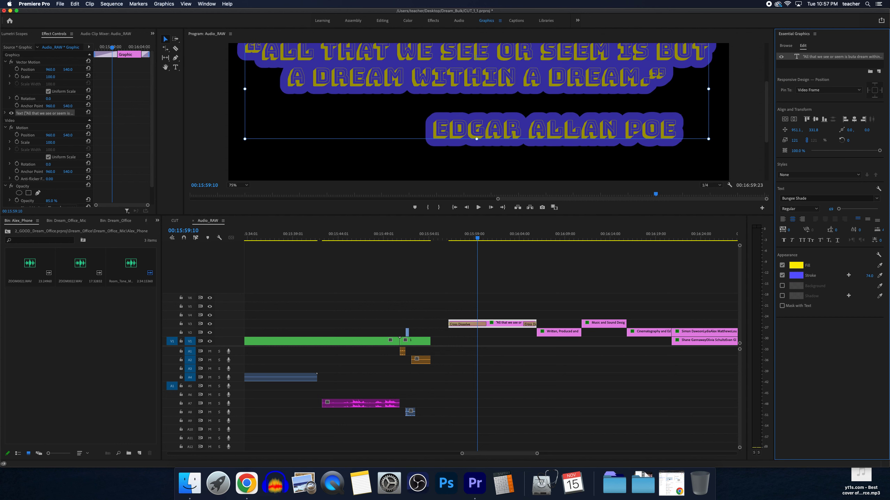
{"action": "left_click_drag", "start_coordinate": [870, 275], "coordinate": [860, 276]}
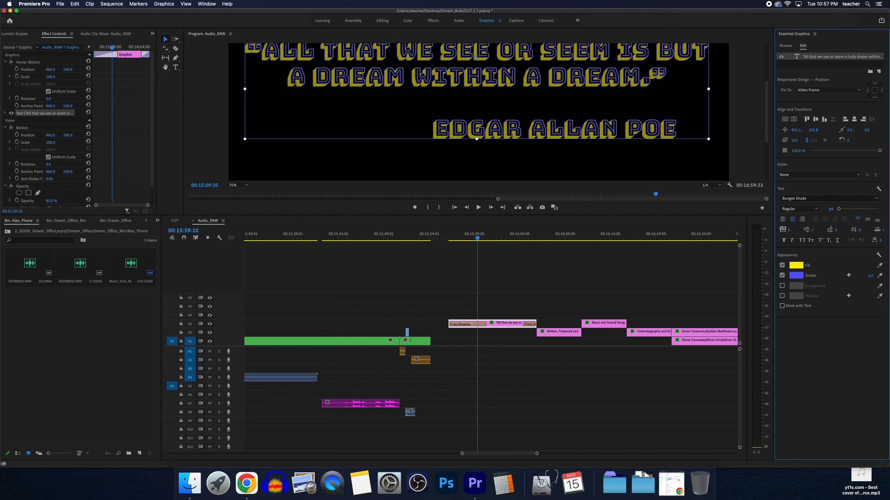
- Add a second stroke to the quotation text, remove it, and increase the blue stroke's width to 5
{"action": "left_click", "coordinate": [848, 276]}
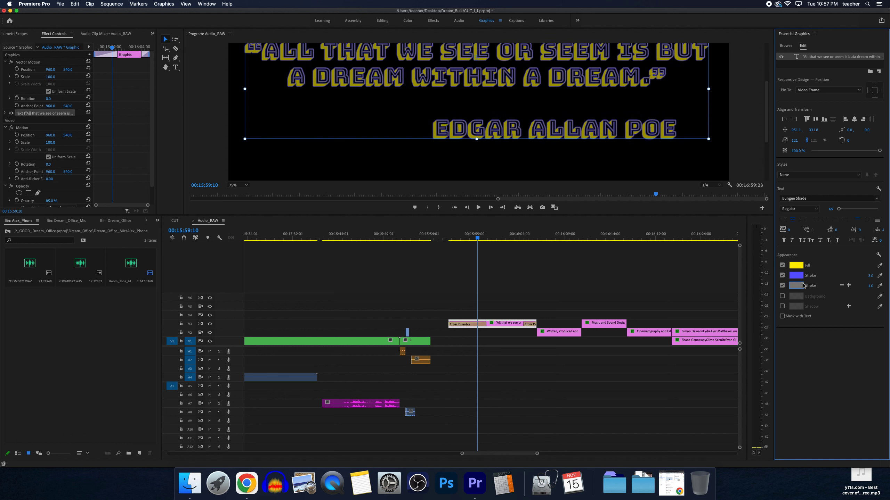
{"action": "left_click", "coordinate": [840, 286]}
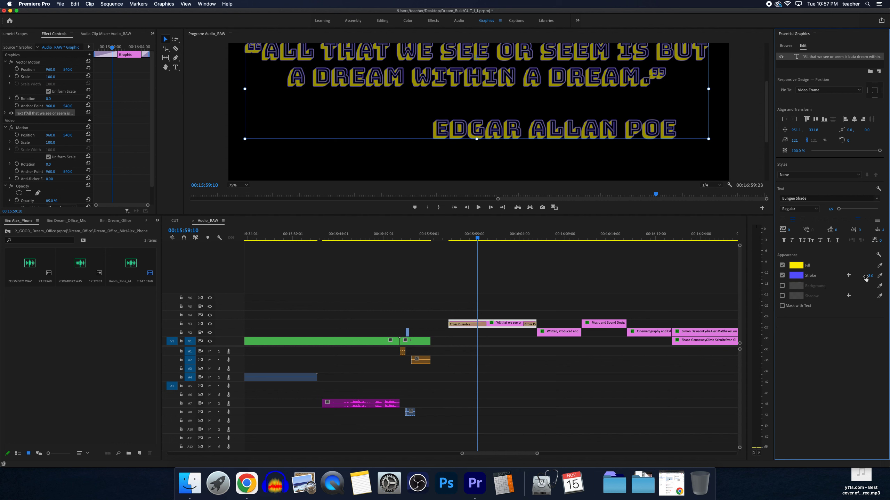
{"action": "mouse_move", "coordinate": [870, 276]}
{"action": "left_mouse_down"}
{"action": "mouse_move", "coordinate": [878, 276]}
{"action": "mouse_move", "coordinate": [866, 276]}
{"action": "left_mouse_up"}
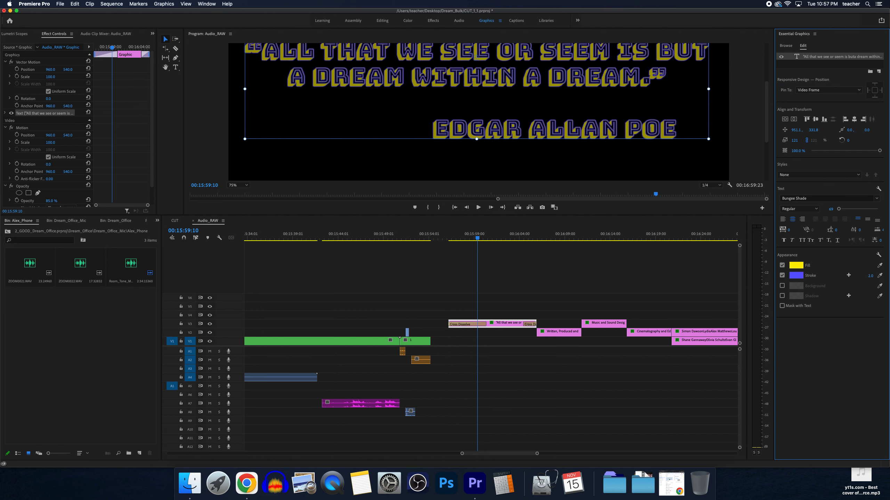
- Try the Chalkduster font on the quotation text and replace it with Courier
{"action": "left_click", "coordinate": [798, 199]}
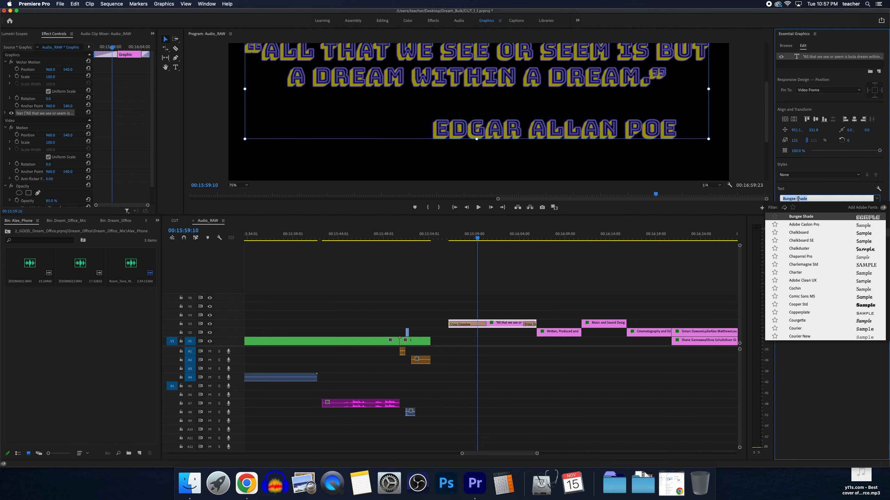
{"action": "left_click", "coordinate": [803, 248]}
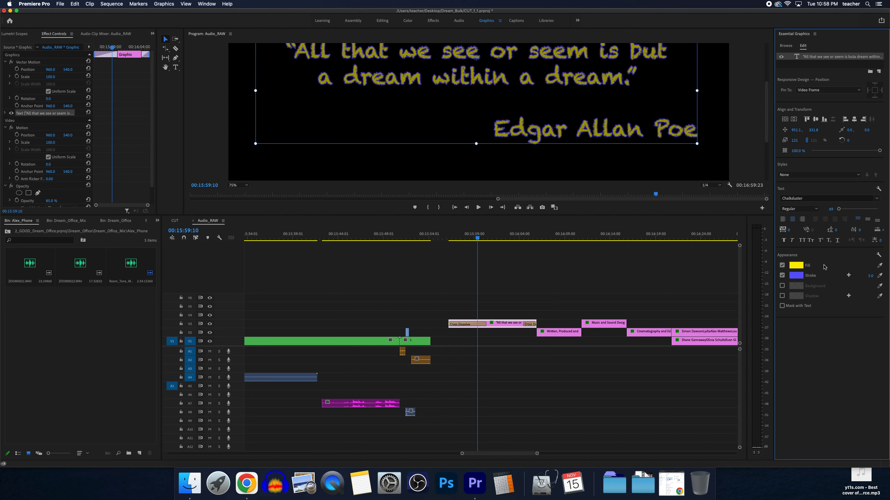
{"action": "left_click", "coordinate": [814, 198]}
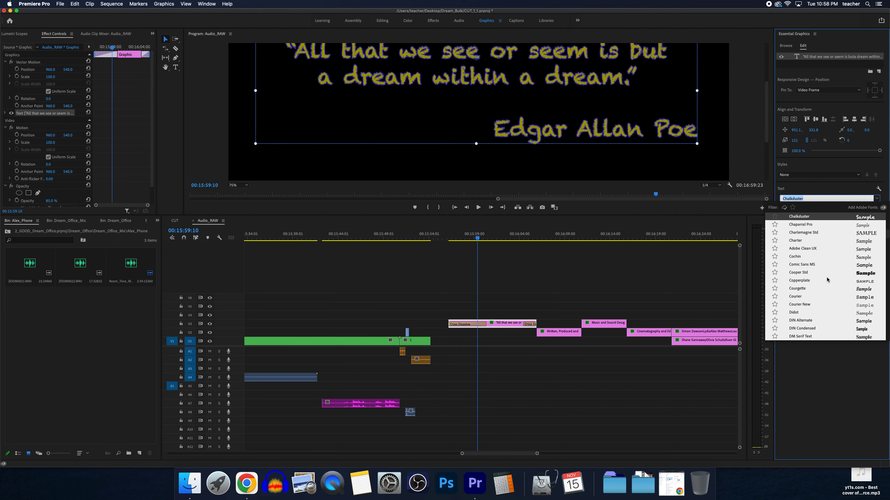
{"action": "left_click", "coordinate": [813, 299]}
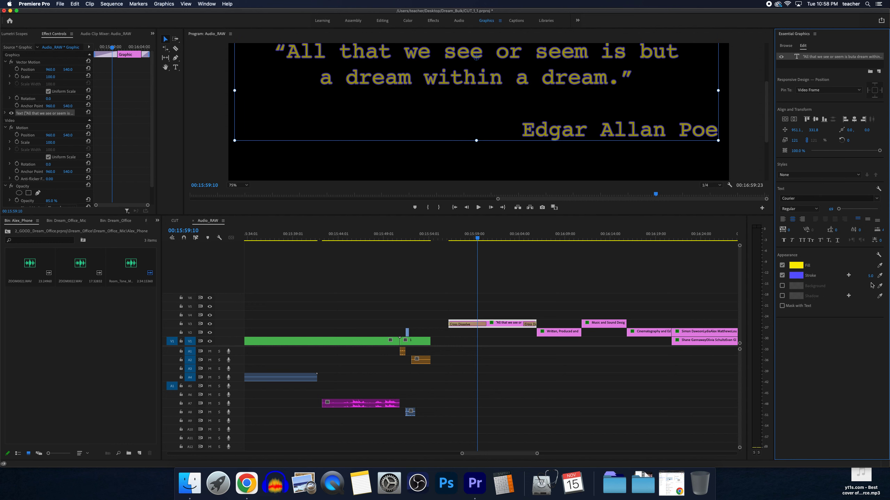
- Increase the quotation text's stroke width to 7 and move the playhead to 00:16:02:16
{"action": "left_click_drag", "start_coordinate": [870, 276], "coordinate": [878, 276]}
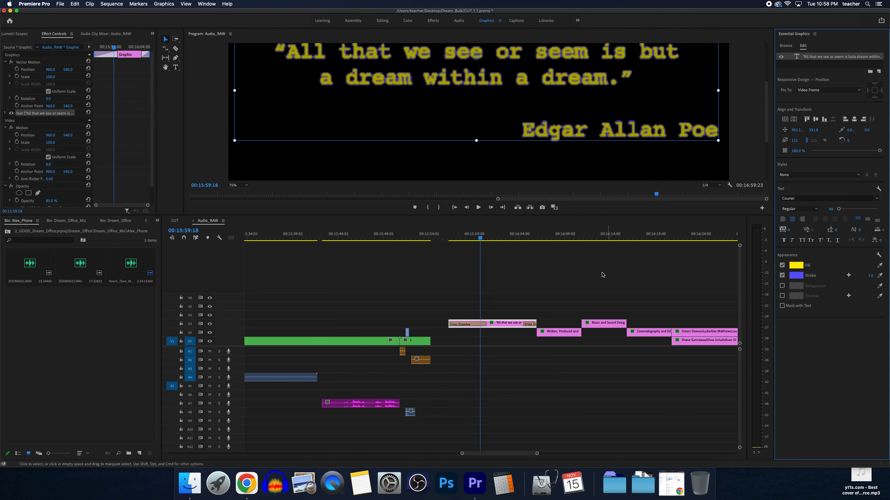
{"action": "left_click", "coordinate": [507, 237]}
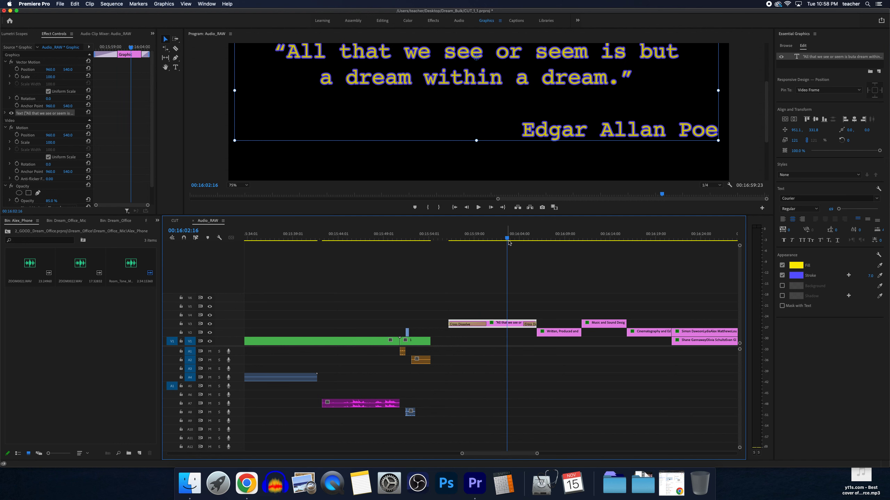
- Turn on a background behind the quotation text and move the playhead to 00:16:03:01
{"action": "left_click", "coordinate": [782, 286]}
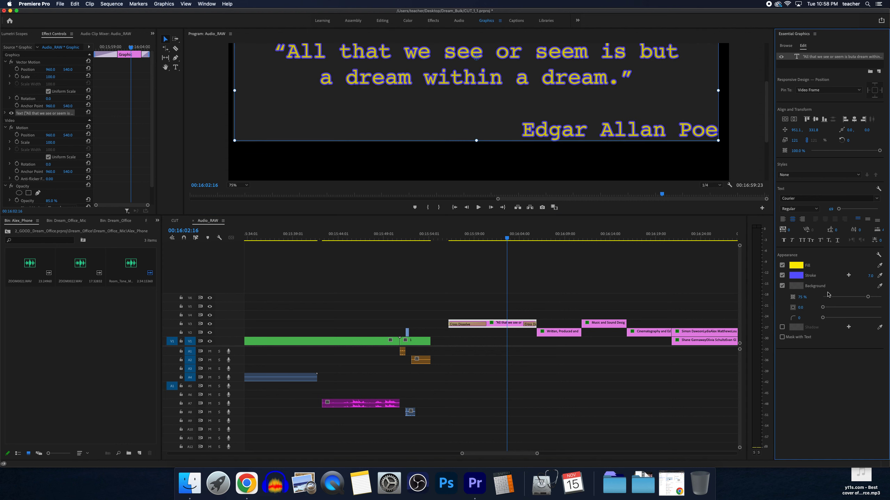
{"action": "key", "text": "shift+Left"}
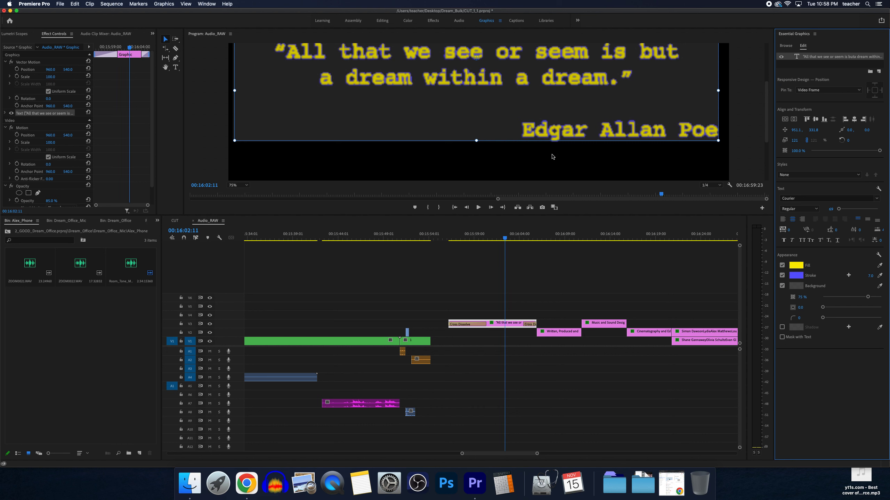
{"action": "left_click", "coordinate": [511, 239]}
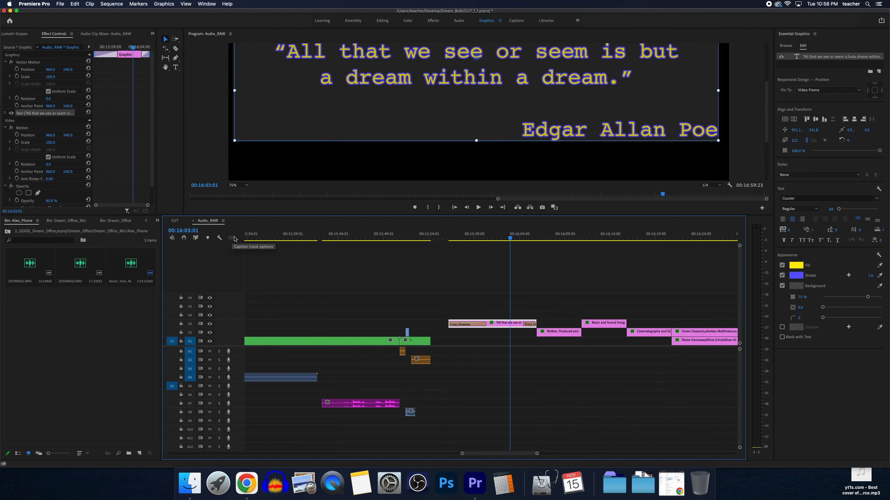
- Copy the quotation title and paste it onto V1 at 00:03:01:05, in the earlier part of the sequence
{"action": "left_click", "coordinate": [461, 270]}
{"action": "key", "text": "minus"}
{"action": "key", "text": "minus"}
{"action": "key", "text": "minus"}
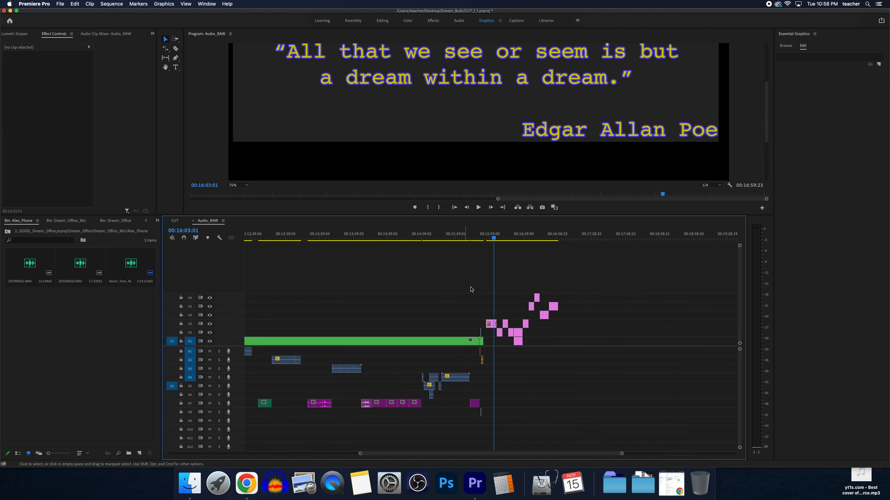
{"action": "left_click", "coordinate": [494, 323]}
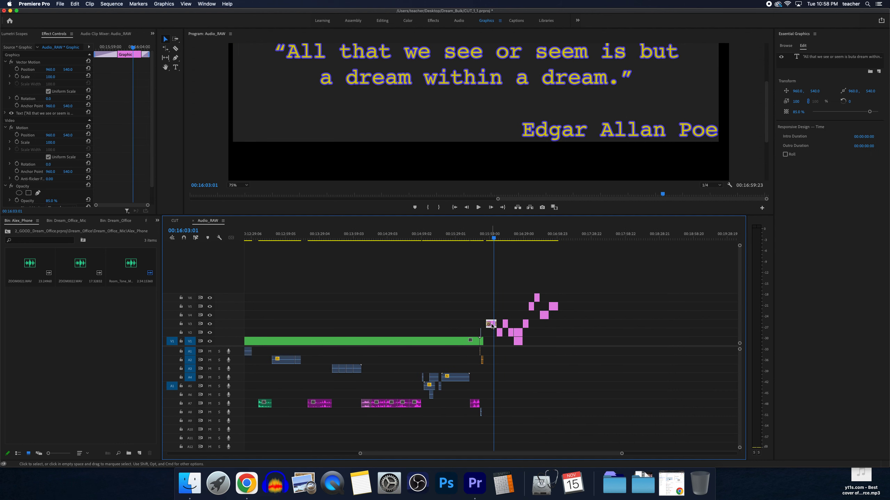
{"action": "left_click_drag", "start_coordinate": [494, 238], "coordinate": [298, 240]}
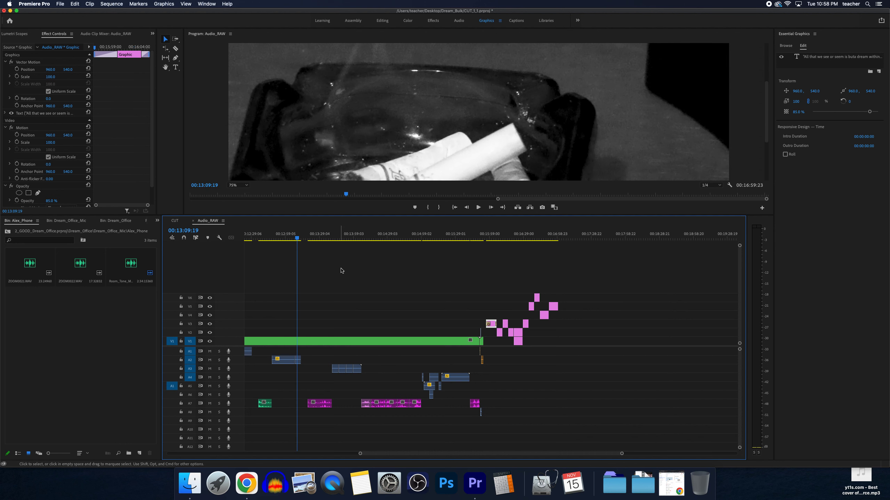
{"action": "left_click", "coordinate": [353, 282]}
{"action": "key", "text": "backslash"}
{"action": "left_click", "coordinate": [300, 236]}
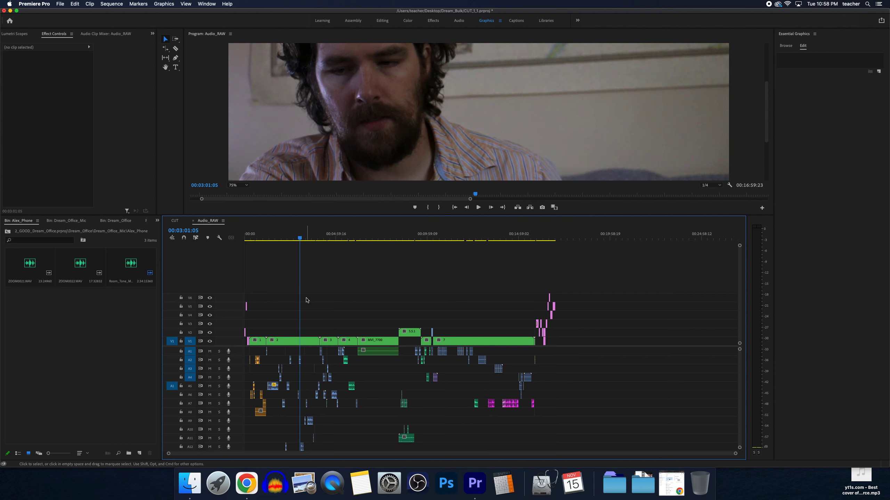
{"action": "key", "text": "cmd+k"}
{"action": "key", "text": "Down"}
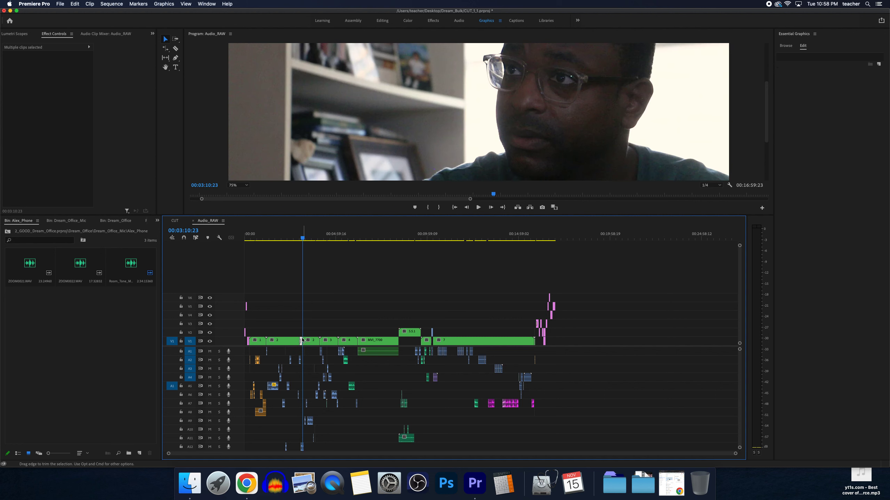
- Move the pasted title onto V2 above the footage, starting at 00:03:14:14, and set the program monitor's zoom to Fit
{"action": "left_click", "coordinate": [299, 339]}
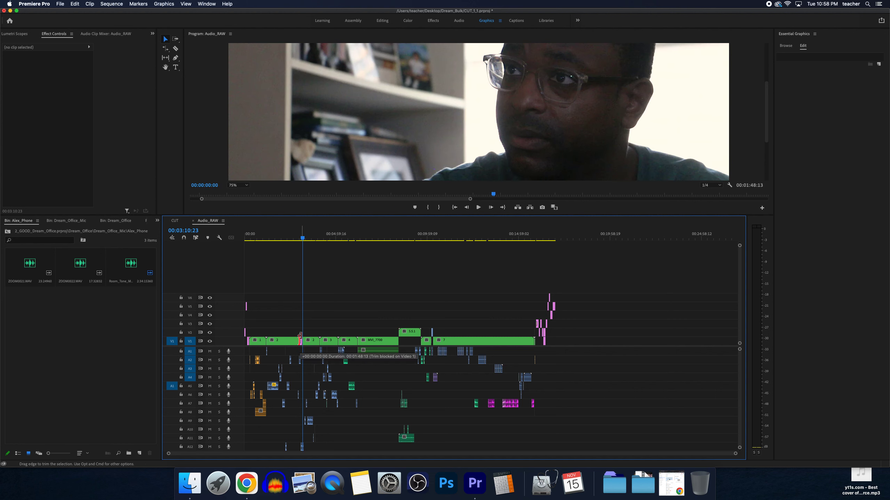
{"action": "key", "text": "="}
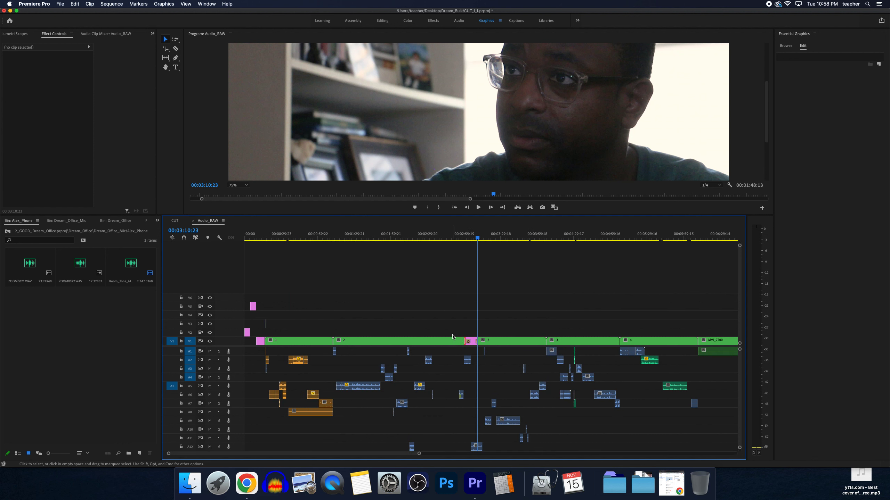
{"action": "left_click_drag", "start_coordinate": [471, 340], "coordinate": [488, 332]}
{"action": "key", "text": "space"}
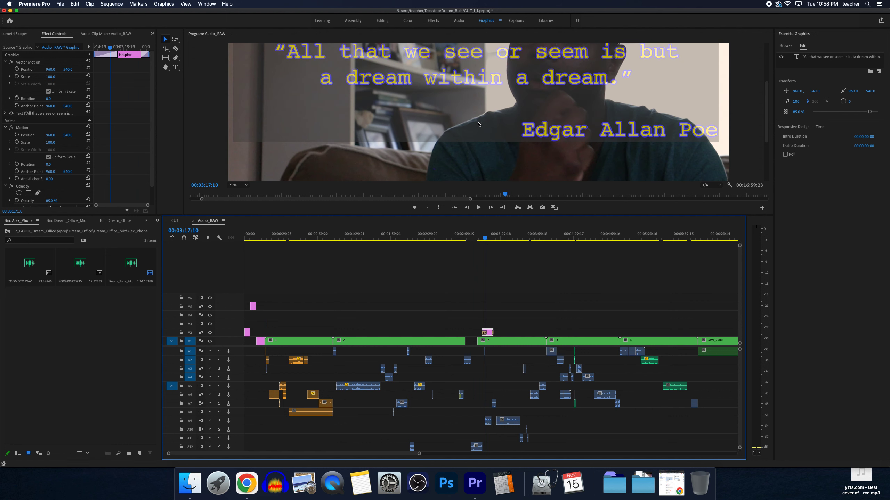
{"action": "left_click", "coordinate": [238, 185]}
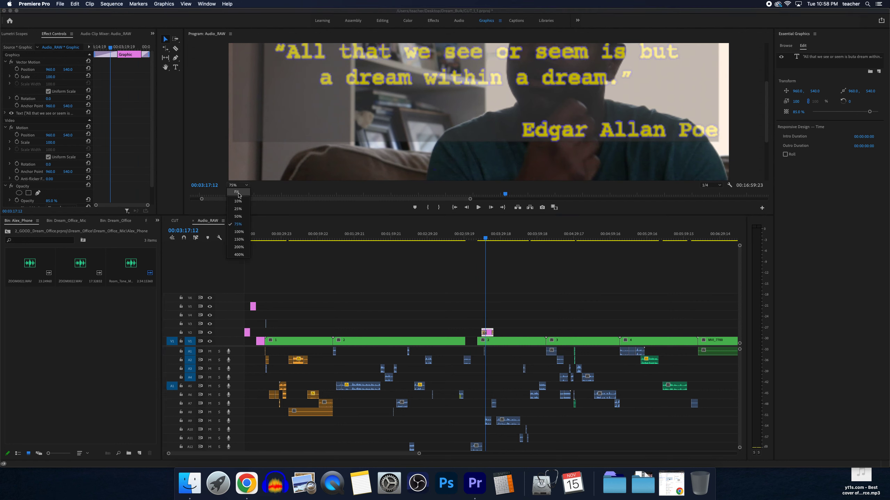
{"action": "left_click", "coordinate": [238, 196]}
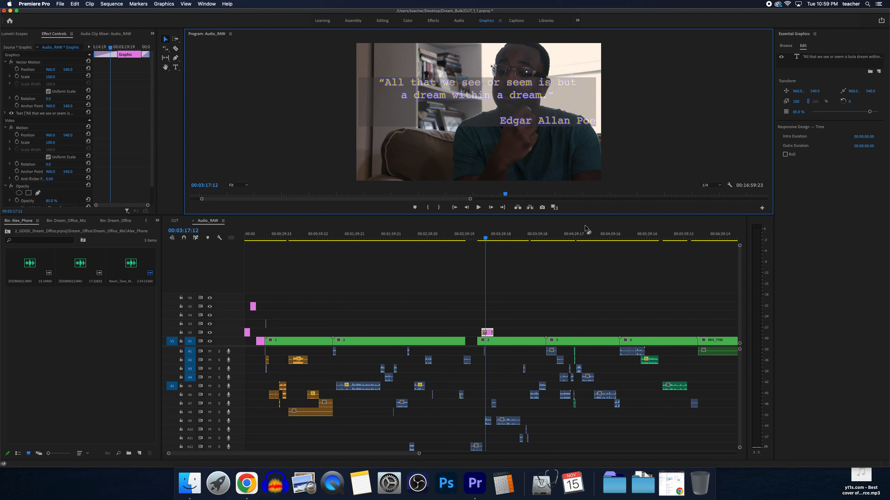
- Colour the pasted quotation's background red, with 16% opacity, size 11.2 and a corner radius of about 60
{"action": "left_click", "coordinate": [805, 58]}
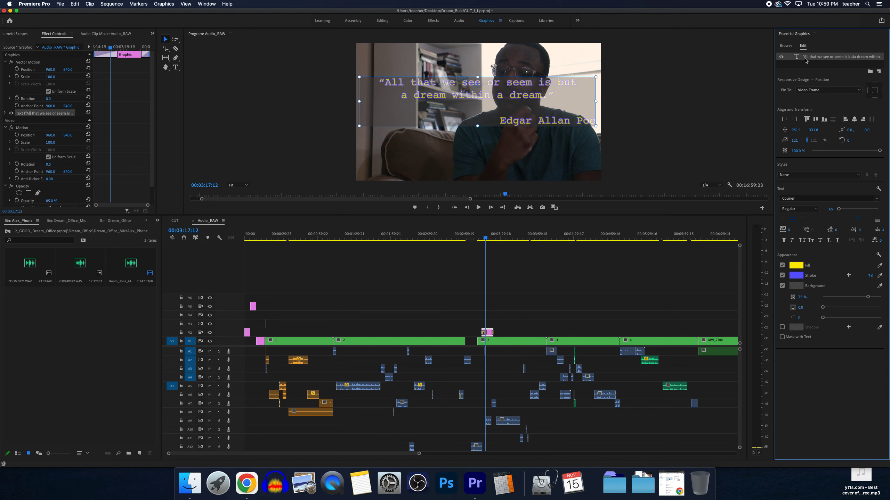
{"action": "left_click", "coordinate": [796, 286]}
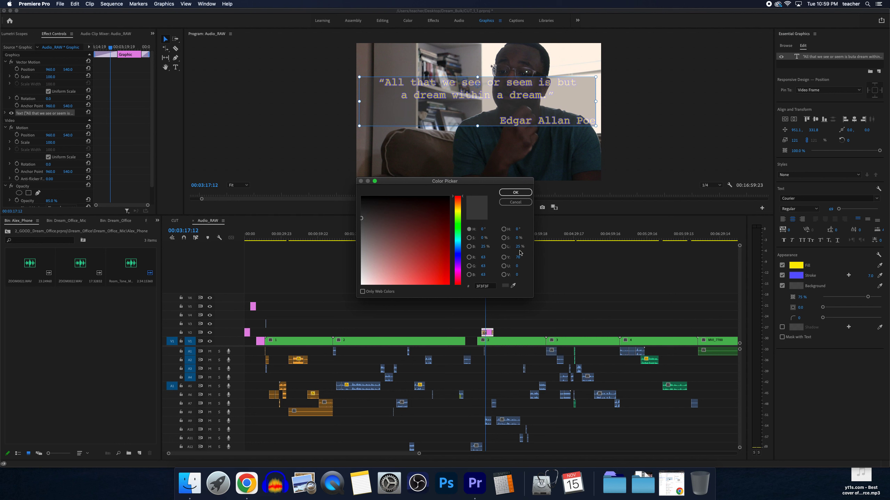
{"action": "left_click", "coordinate": [516, 192]}
{"action": "left_click_drag", "start_coordinate": [868, 297], "coordinate": [829, 310]}
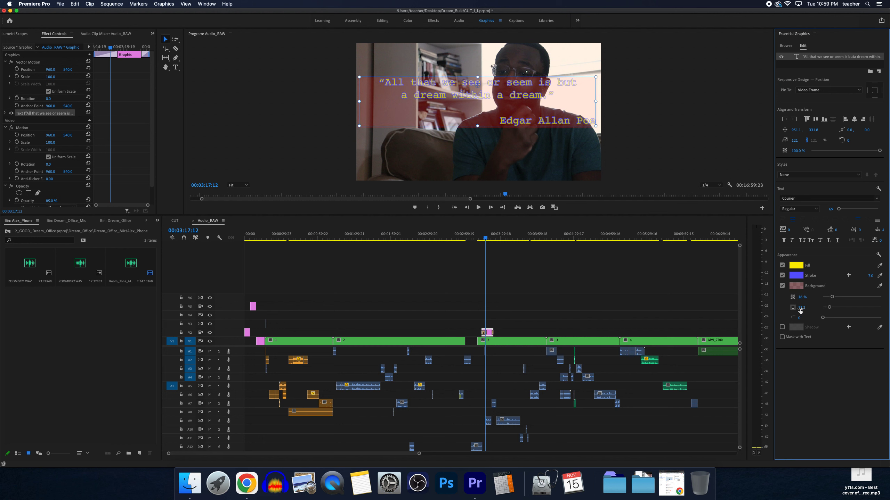
{"action": "left_click_drag", "start_coordinate": [823, 318], "coordinate": [858, 319]}
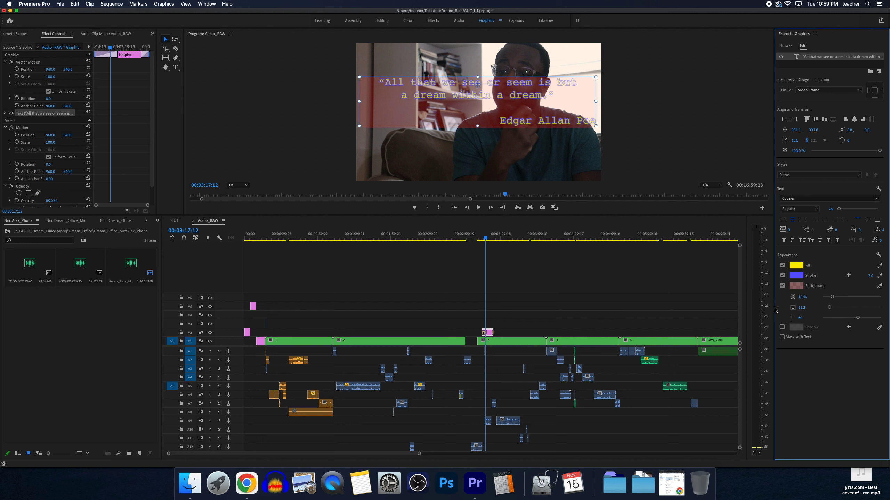
- Replace the quotation's background with a red shadow: angle about 290°, distance about 32, size 8.3 and blur about 55
{"action": "left_click", "coordinate": [782, 286]}
{"action": "left_click", "coordinate": [783, 297]}
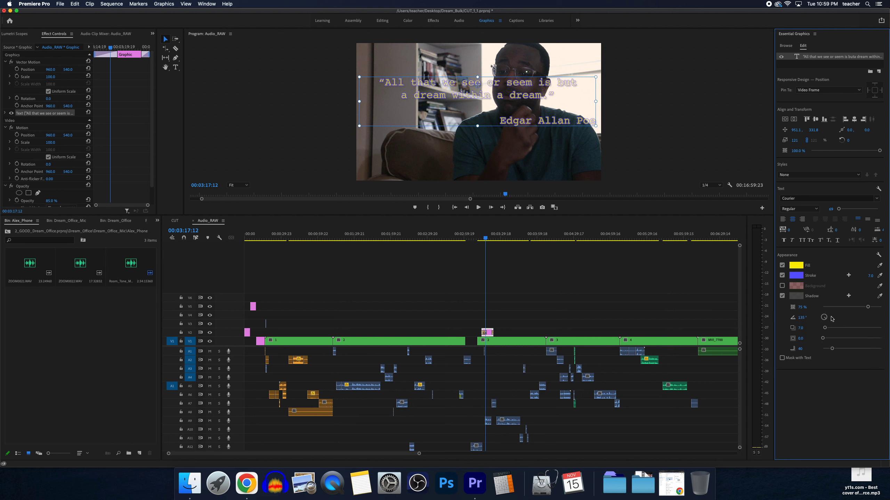
{"action": "left_click", "coordinate": [799, 298]}
{"action": "left_click_drag", "start_coordinate": [433, 232], "coordinate": [450, 197]}
{"action": "left_click", "coordinate": [515, 192]}
{"action": "left_click_drag", "start_coordinate": [830, 330], "coordinate": [834, 354]}
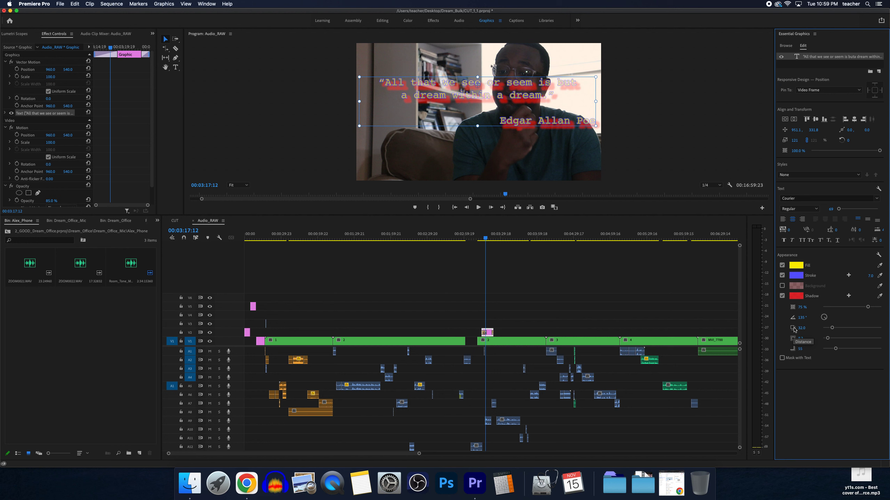
{"action": "left_click_drag", "start_coordinate": [825, 322], "coordinate": [830, 318]}
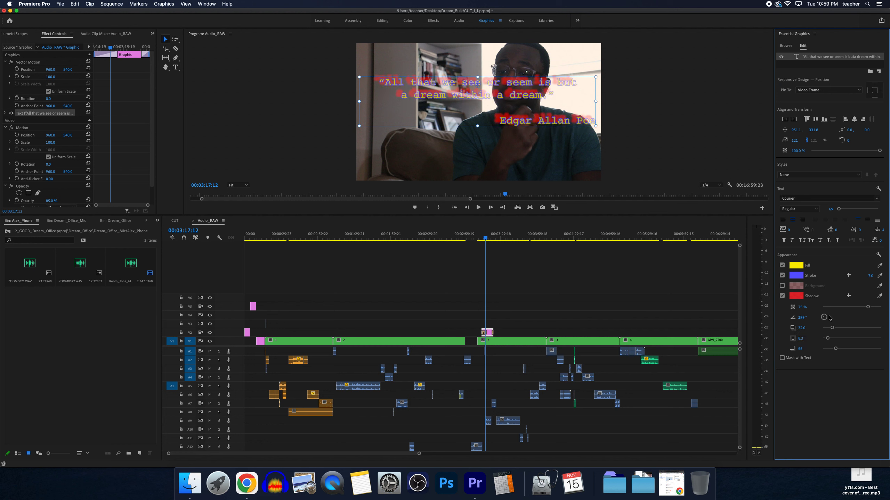
- Switch Mask with Text on and off for the quotation, and look through the motion graphics templates
{"action": "left_click", "coordinate": [800, 359]}
{"action": "left_click", "coordinate": [800, 359]}
{"action": "left_click", "coordinate": [786, 46]}
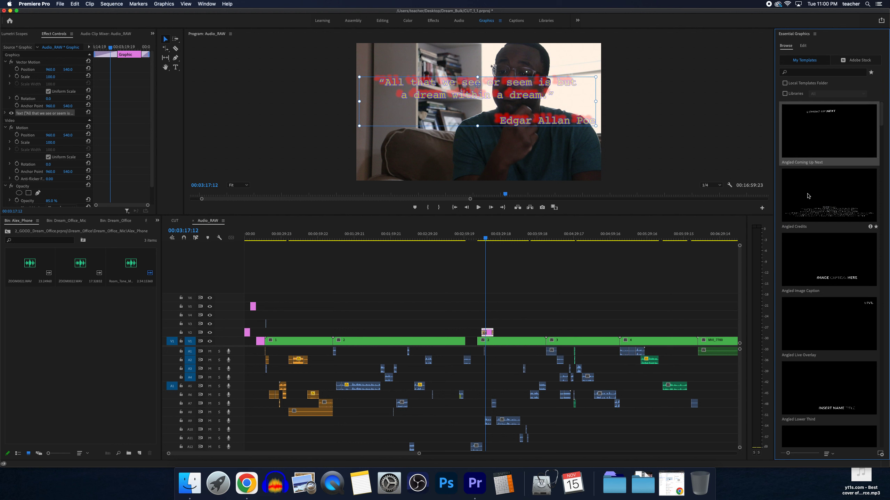
{"action": "left_click", "coordinate": [803, 46]}
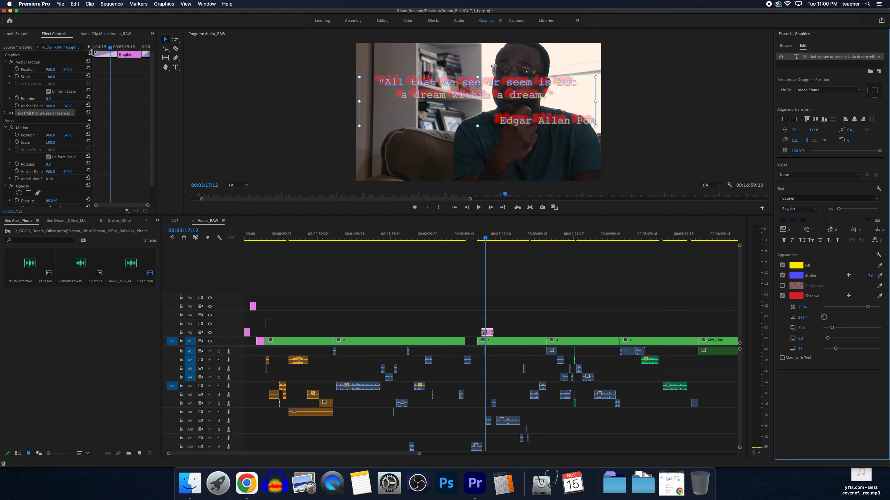
- Animate the title's vector motion Scale from 0 at 00:03:14:14 to 120 at 00:03:20:09
{"action": "left_click_drag", "start_coordinate": [111, 50], "coordinate": [93, 53]}
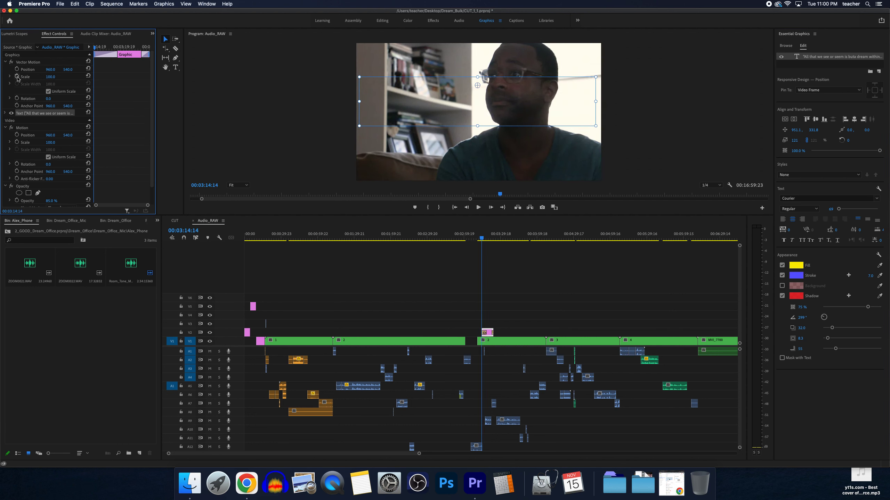
{"action": "left_click", "coordinate": [52, 80]}
{"action": "type", "text": "0"}
{"action": "key", "text": "Return"}
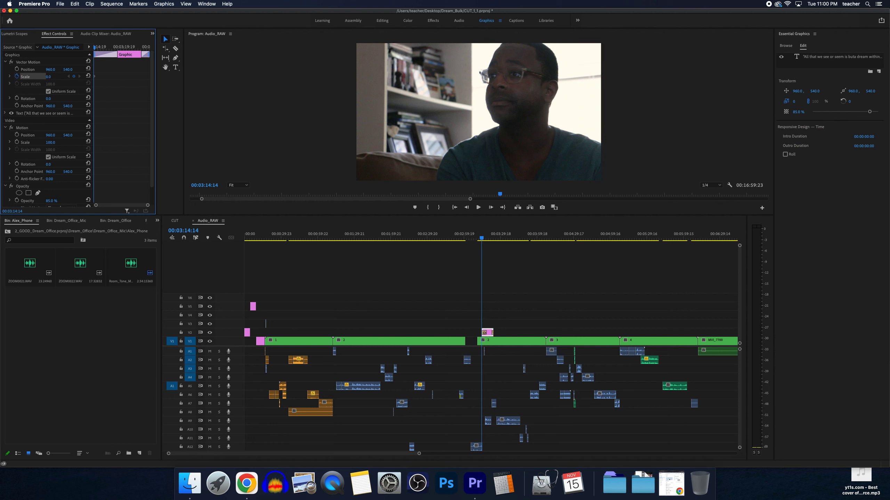
{"action": "left_click_drag", "start_coordinate": [113, 50], "coordinate": [127, 50]}
{"action": "left_click_drag", "start_coordinate": [48, 76], "coordinate": [91, 76]}
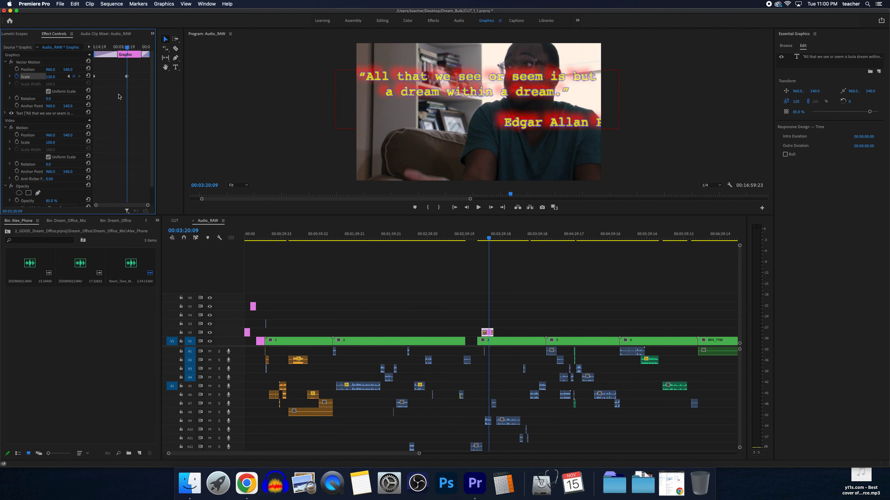
- Play the title's scale animation from just before the title begins
{"action": "left_click", "coordinate": [481, 238]}
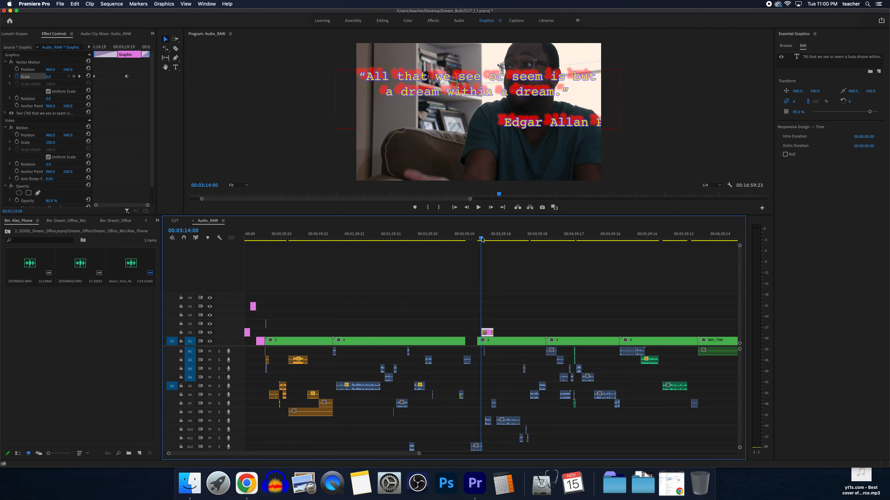
{"action": "key", "text": "Left"}
{"action": "key", "text": "Left"}
{"action": "key", "text": "Left"}
{"action": "key", "text": "Left"}
{"action": "key", "text": "Left"}
{"action": "key", "text": "Left"}
{"action": "key", "text": "space"}
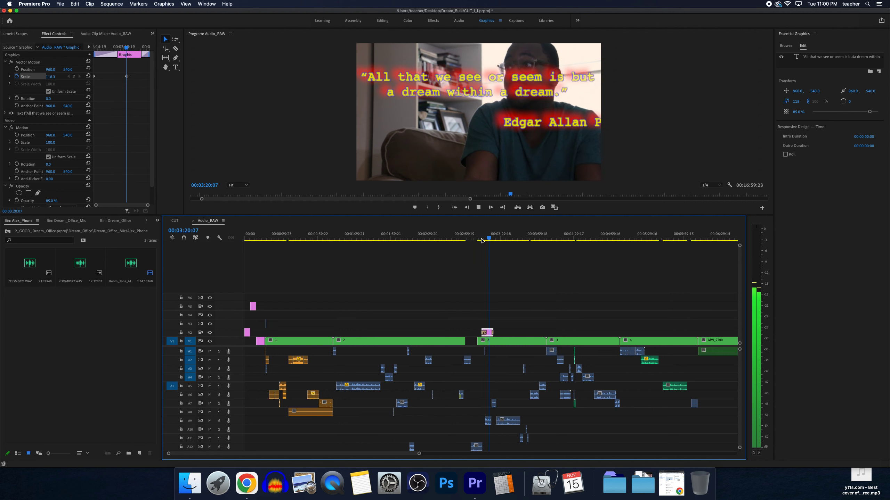
{"action": "key", "text": "space"}
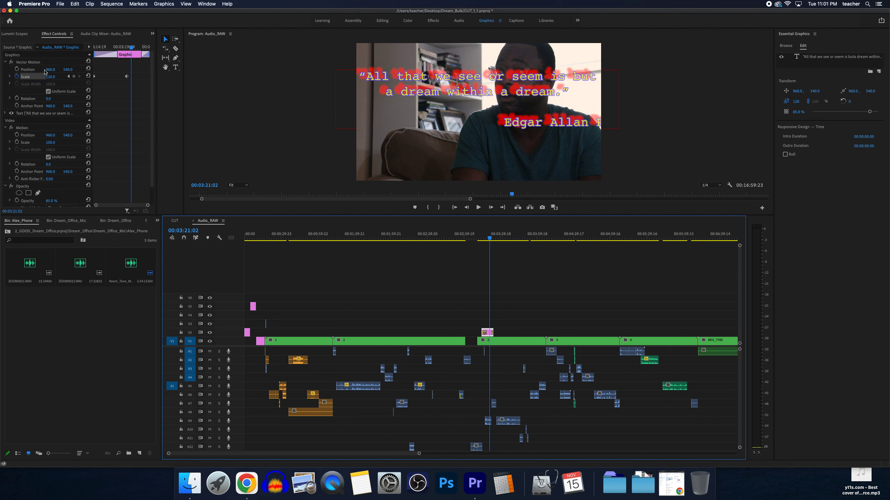
- Enable Position keyframing at the title's start, and at 00:03:20:13 move the quotation text to the frame's lower edge
{"action": "left_click_drag", "start_coordinate": [132, 50], "coordinate": [84, 47]}
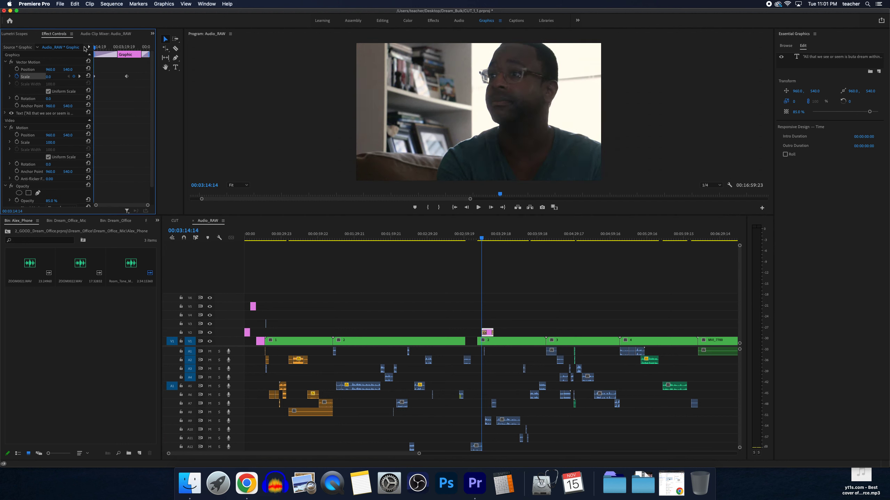
{"action": "left_click", "coordinate": [17, 69]}
{"action": "left_click_drag", "start_coordinate": [98, 47], "coordinate": [129, 47]}
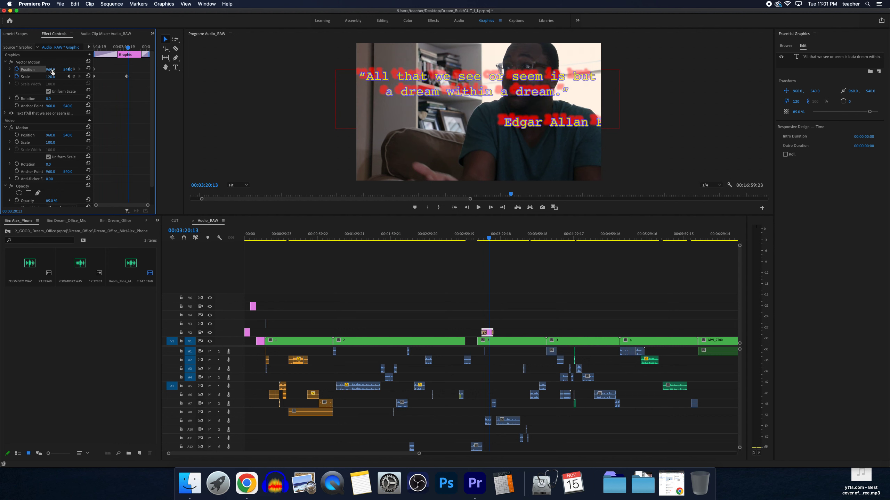
{"action": "left_click_drag", "start_coordinate": [400, 90], "coordinate": [400, 169]}
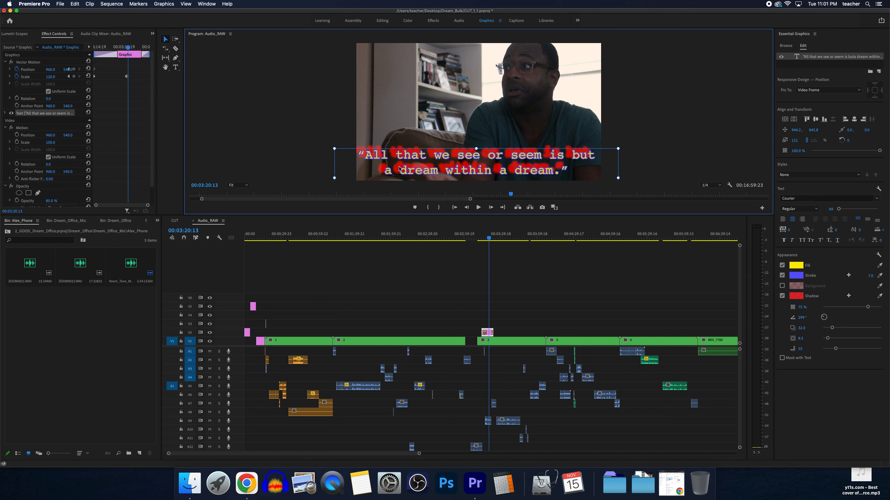
- Play back the repositioned title from 00:03:13:04
{"action": "left_click", "coordinate": [481, 238]}
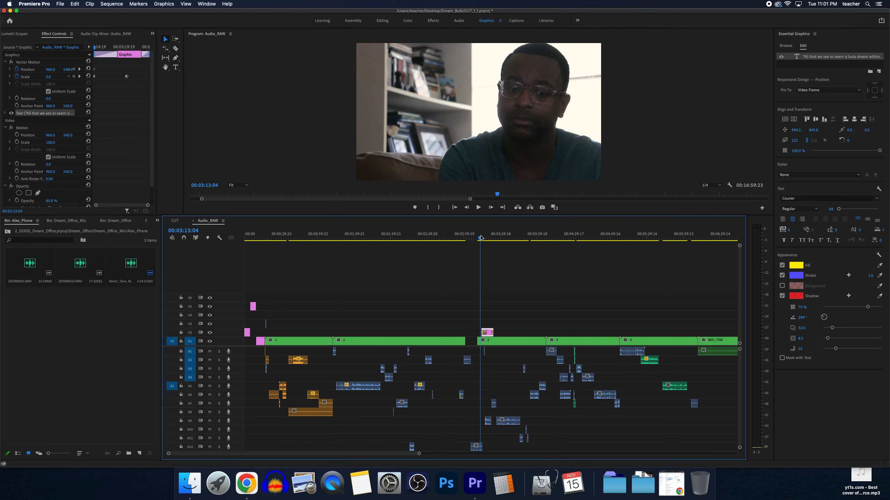
{"action": "key", "text": "space"}
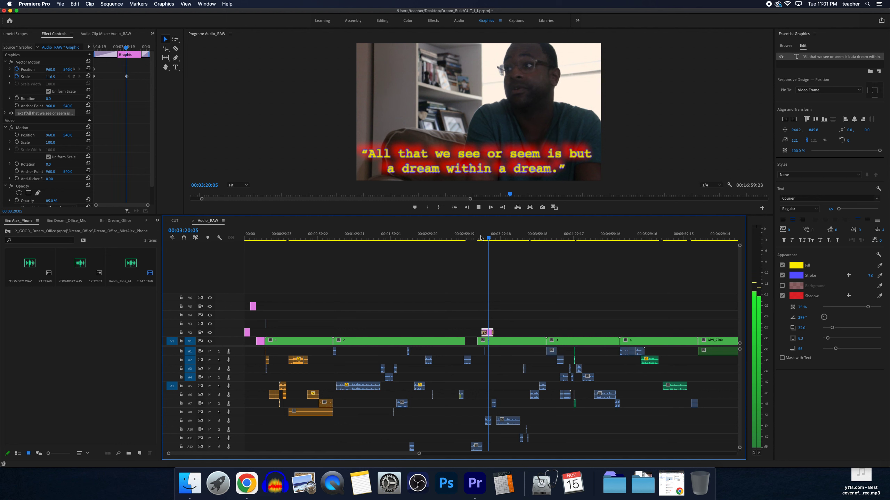
{"action": "key", "text": "space"}
- At 00:03:23:10, move the quotation text to the upper part of the frame and play the section
{"action": "left_click_drag", "start_coordinate": [486, 239], "coordinate": [492, 239]}
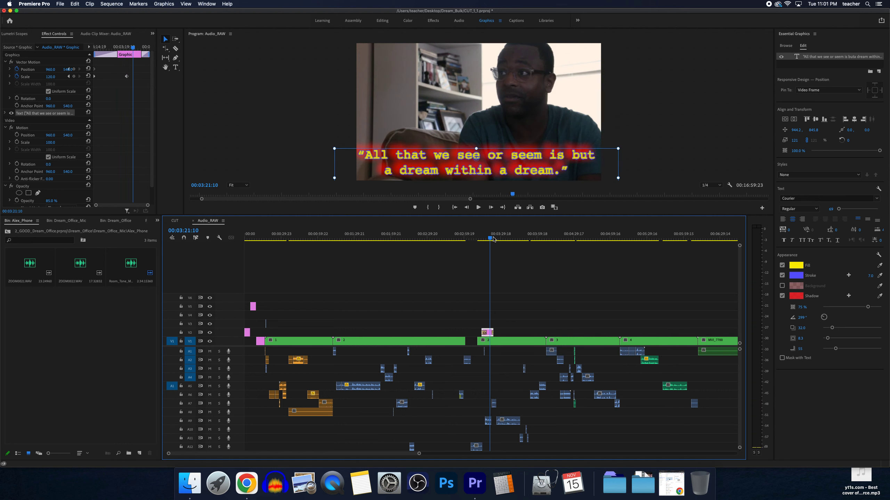
{"action": "left_click_drag", "start_coordinate": [459, 164], "coordinate": [453, 74]}
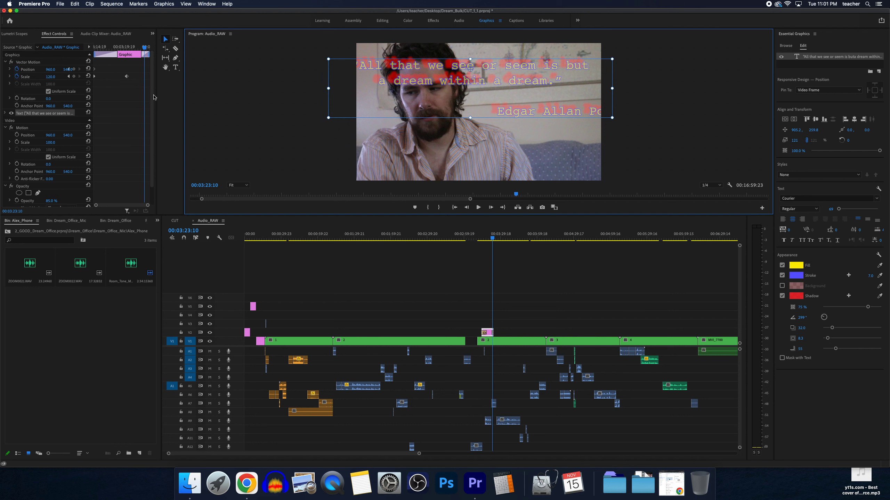
{"action": "left_click", "coordinate": [137, 48]}
{"action": "key", "text": "space"}
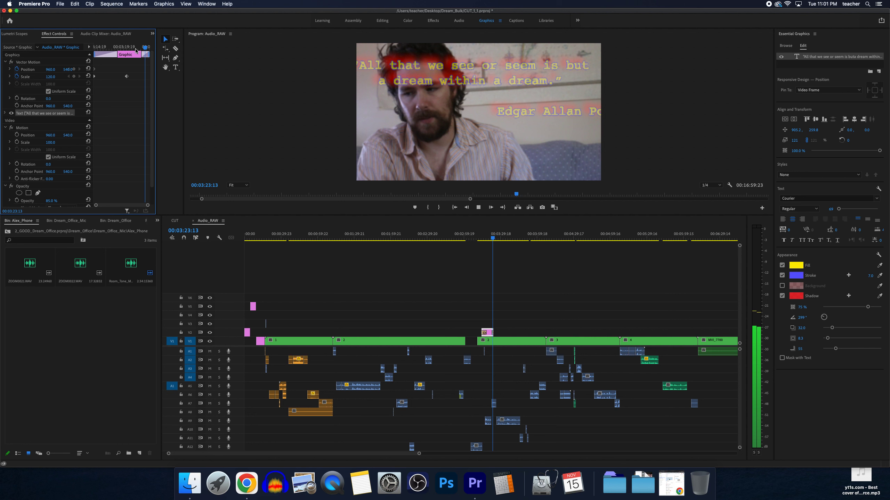
{"action": "key", "text": "space"}
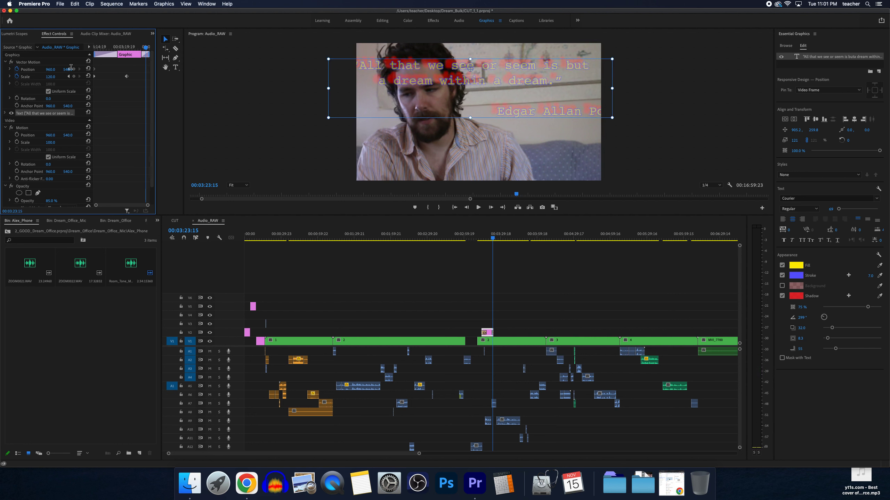
- Try to keyframe the title's Position at 00:03:23:15 and move the quotation text down to the frame's lower half
{"action": "left_click", "coordinate": [72, 69]}
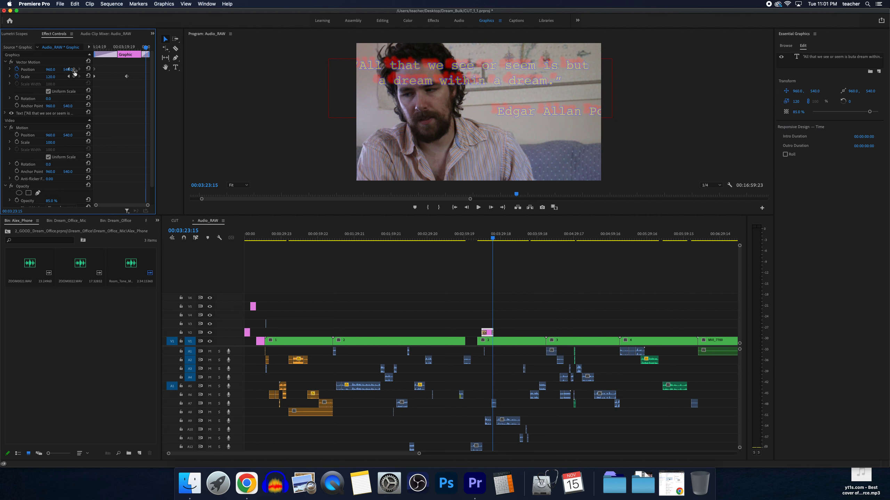
{"action": "left_click", "coordinate": [69, 69]}
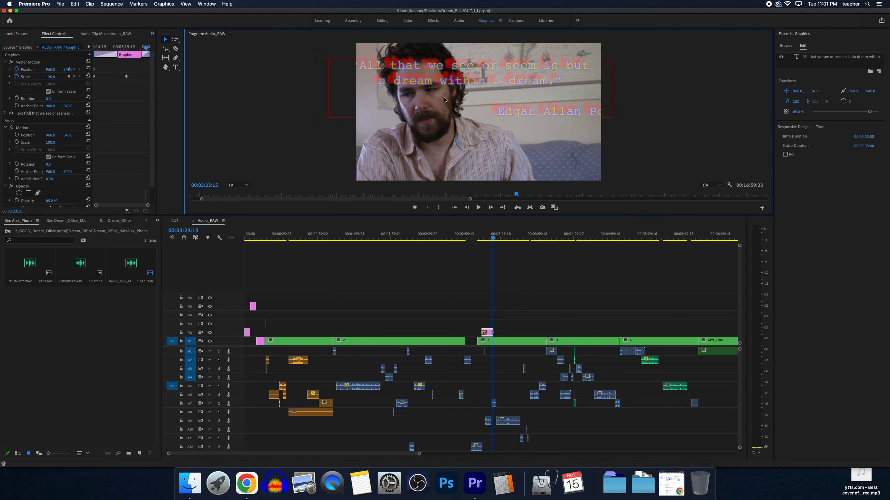
{"action": "left_click_drag", "start_coordinate": [361, 66], "coordinate": [366, 115]}
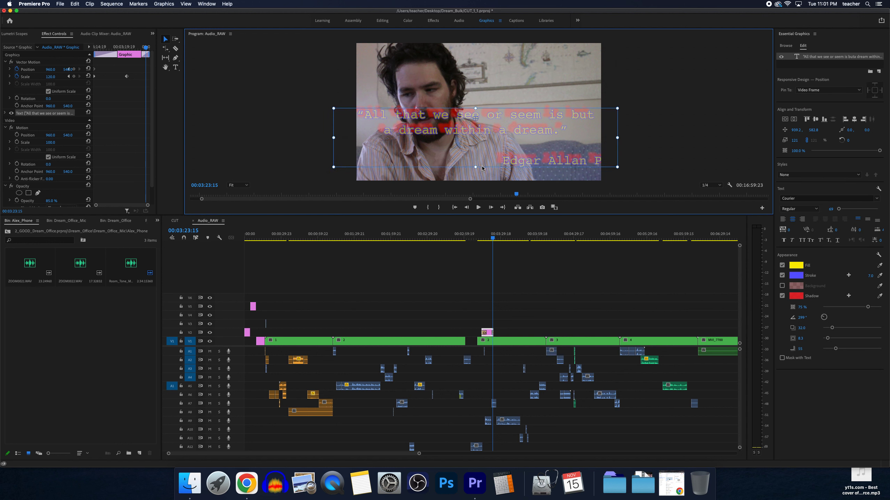